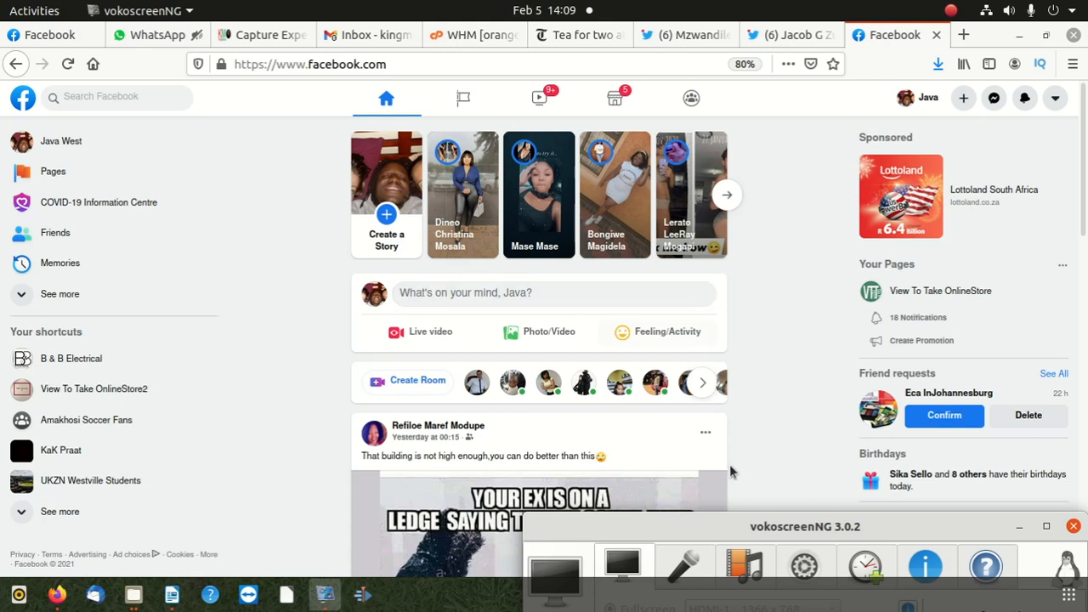
- Open the managed group "Jobs in your town" from the Groups page and dismiss the desktop notification
{"action": "left_click_drag", "start_coordinate": [842, 526], "coordinate": [825, 482]}
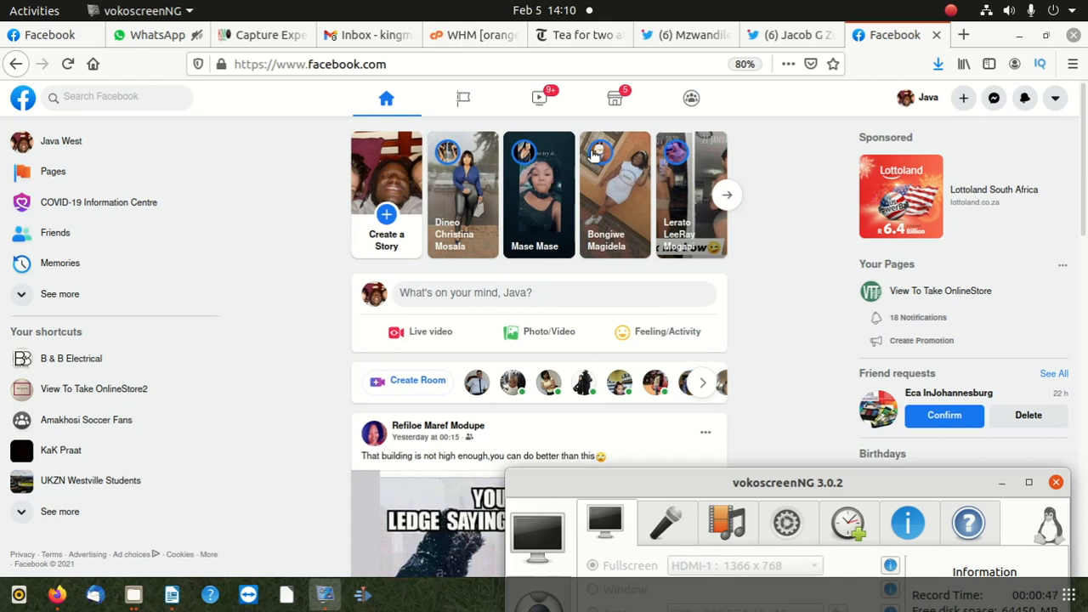
{"action": "left_click", "coordinate": [693, 98]}
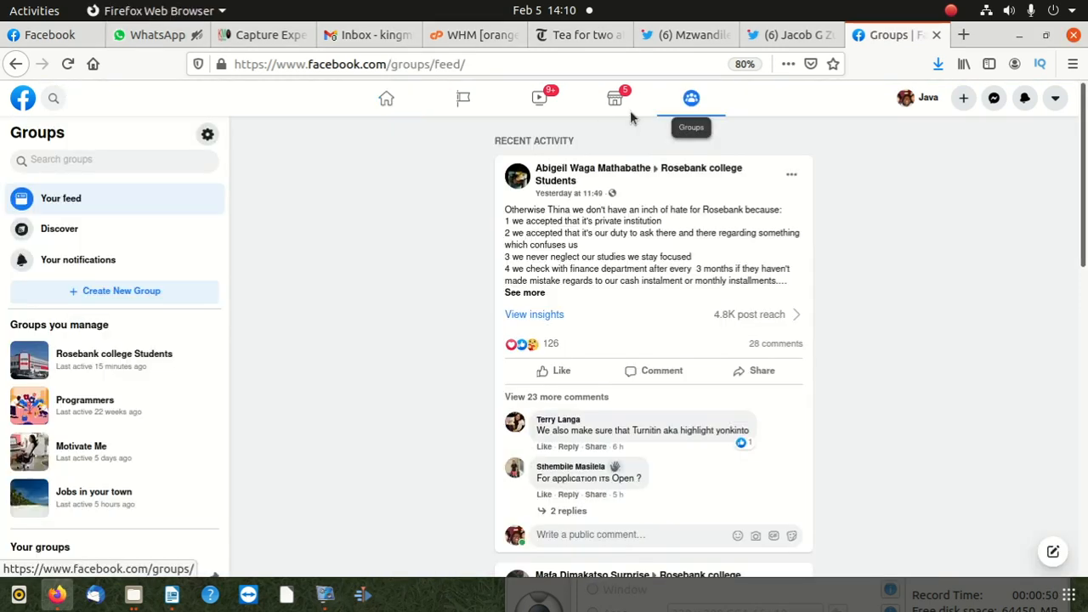
{"action": "scroll", "coordinate": [136, 460], "scroll_direction": "down", "scroll_amount": 1}
{"action": "scroll", "coordinate": [139, 460], "scroll_direction": "down", "scroll_amount": 3}
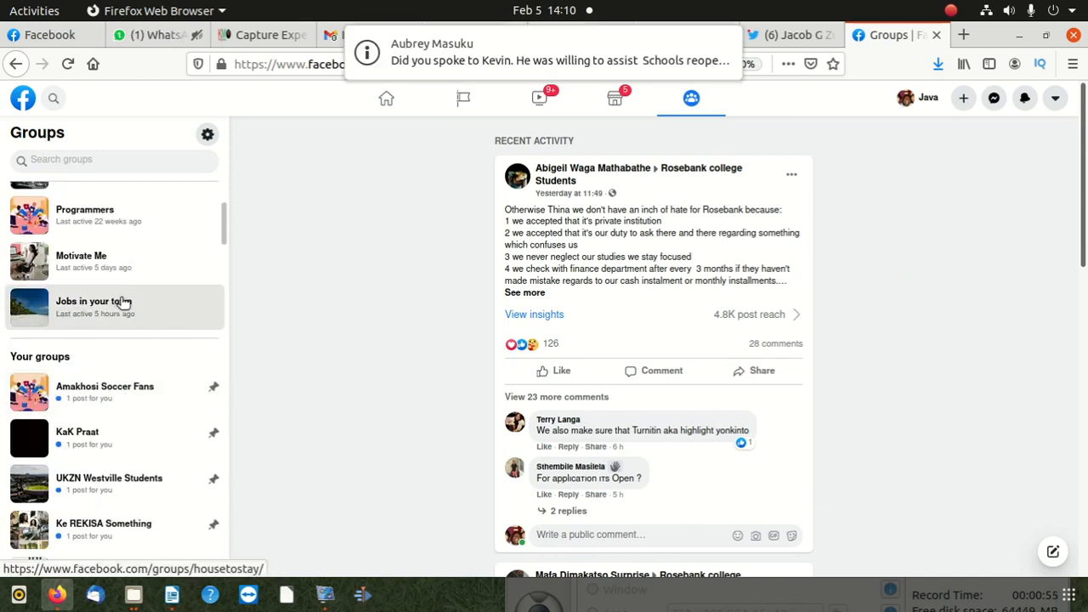
{"action": "left_click", "coordinate": [94, 301]}
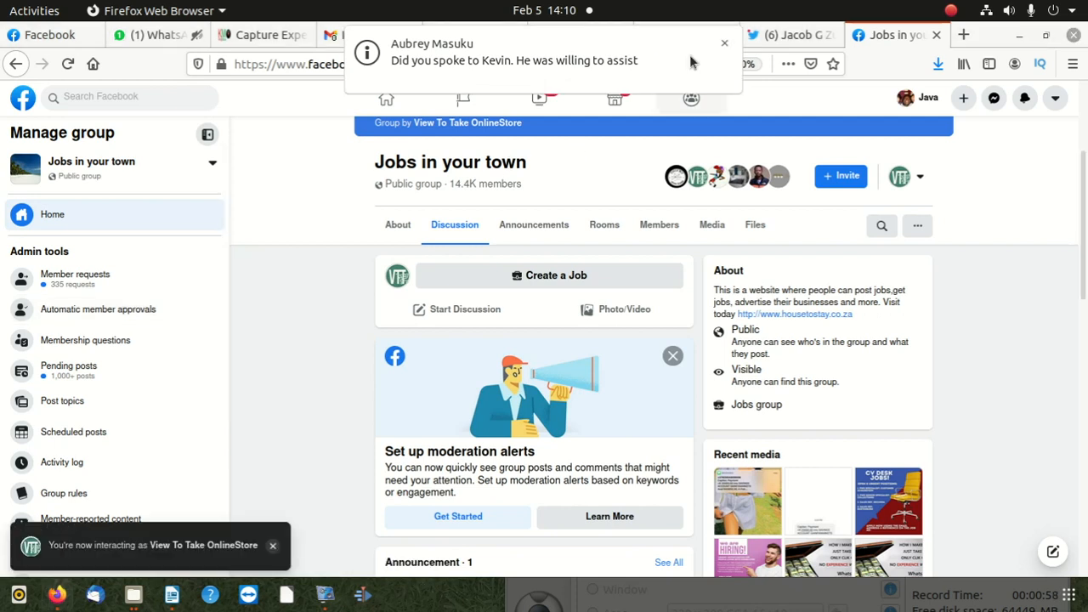
{"action": "left_click", "coordinate": [725, 43]}
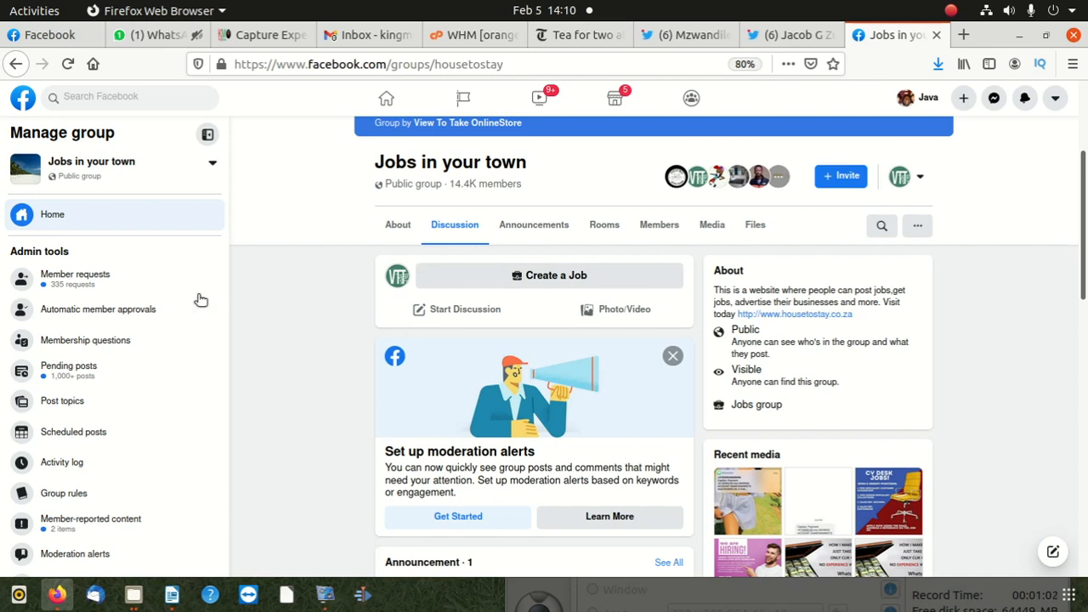
- Open the criteria setup for the group's automatic member approvals
{"action": "scroll", "coordinate": [104, 474], "scroll_direction": "down", "scroll_amount": 3}
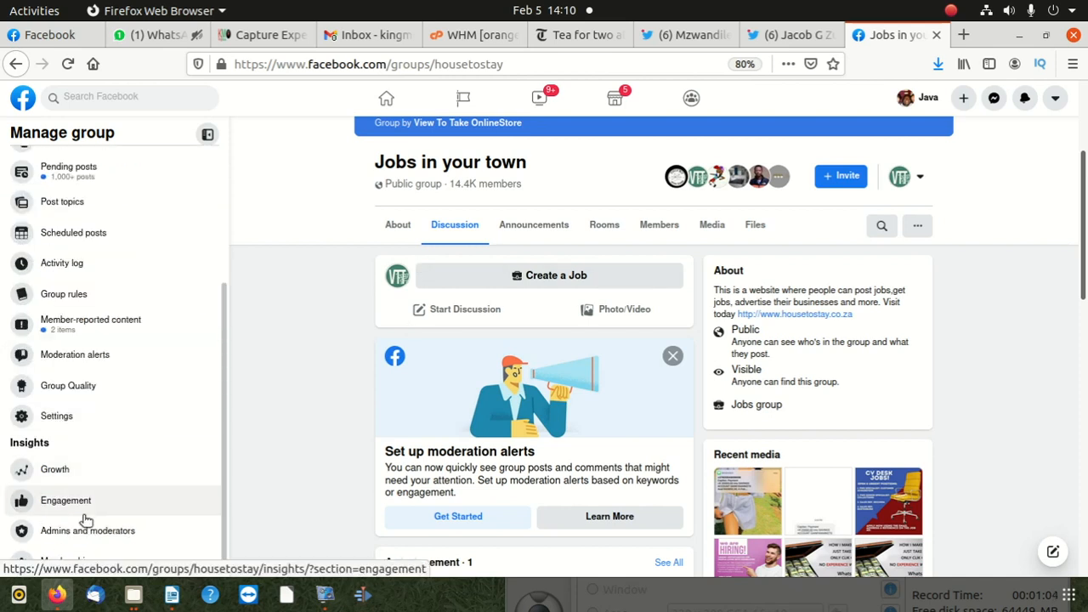
{"action": "left_click", "coordinate": [65, 561]}
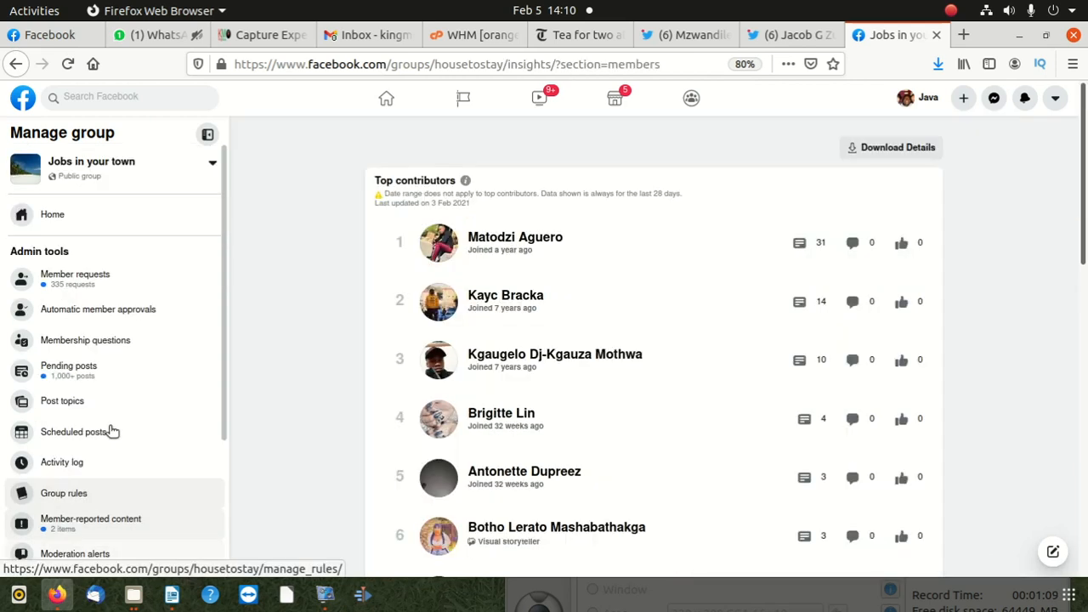
{"action": "left_click", "coordinate": [148, 313]}
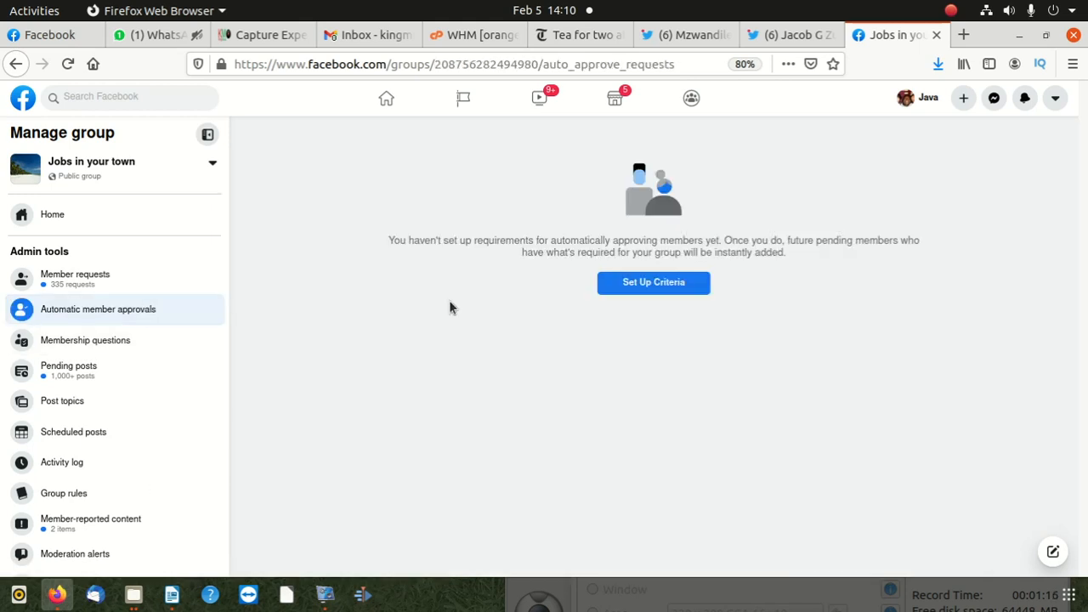
{"action": "left_click", "coordinate": [634, 292]}
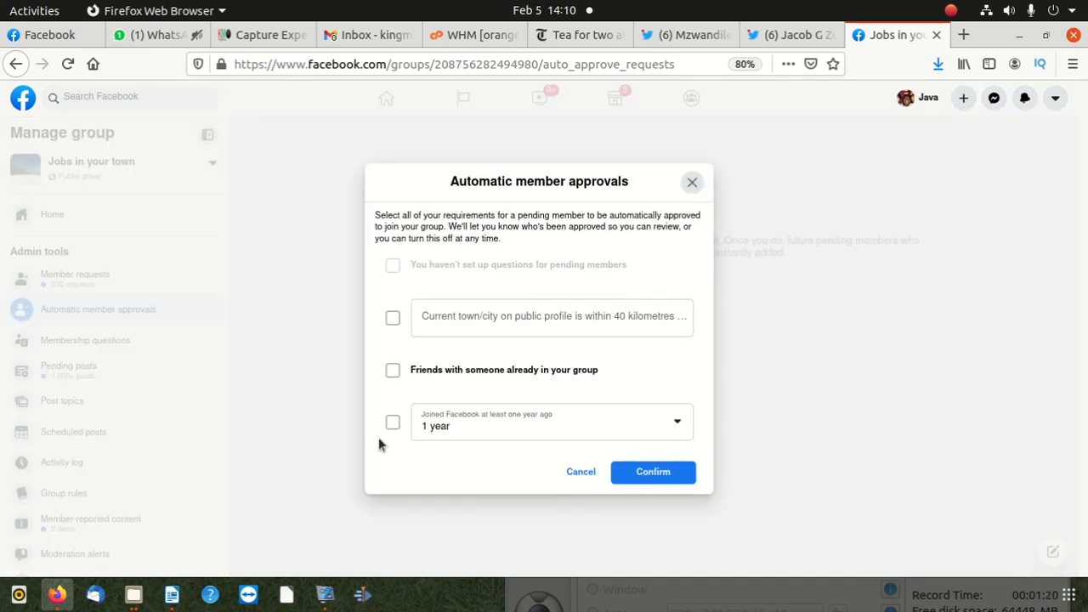
{"action": "left_click", "coordinate": [454, 432]}
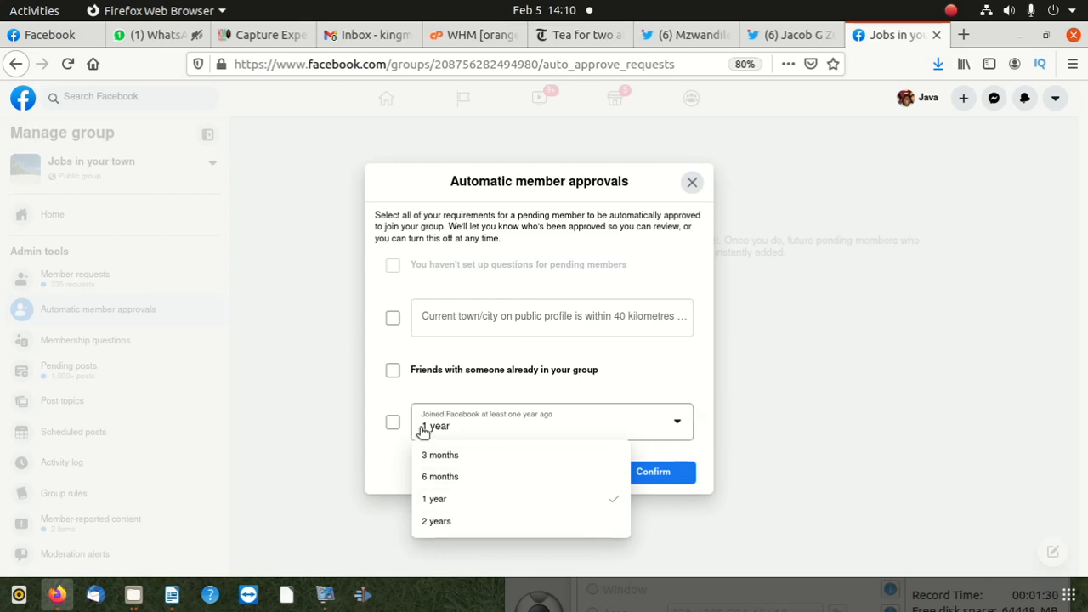
{"action": "left_click", "coordinate": [393, 423]}
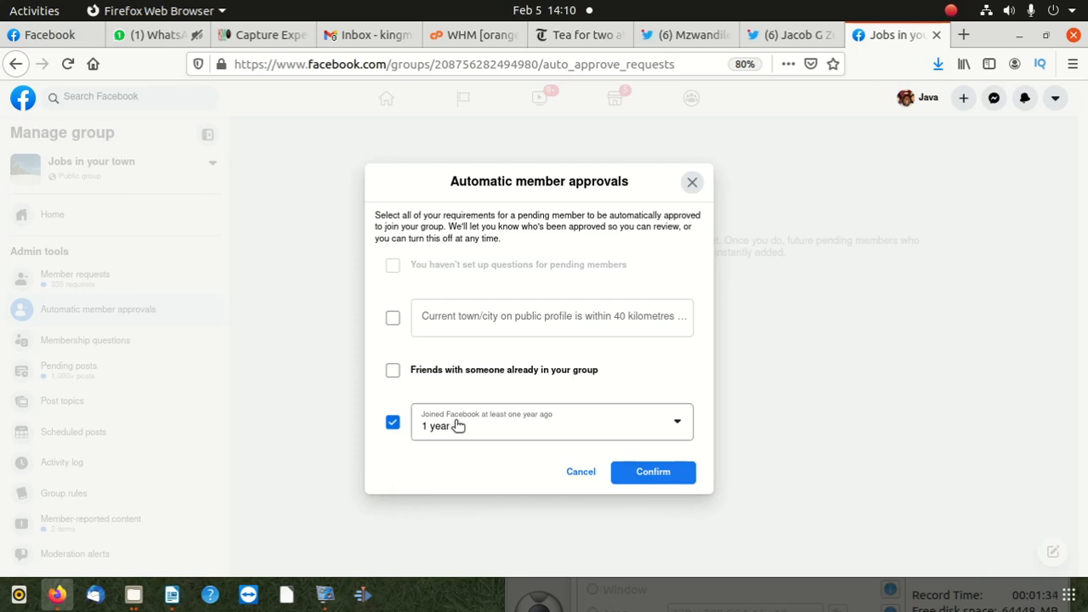
{"action": "left_click", "coordinate": [392, 372]}
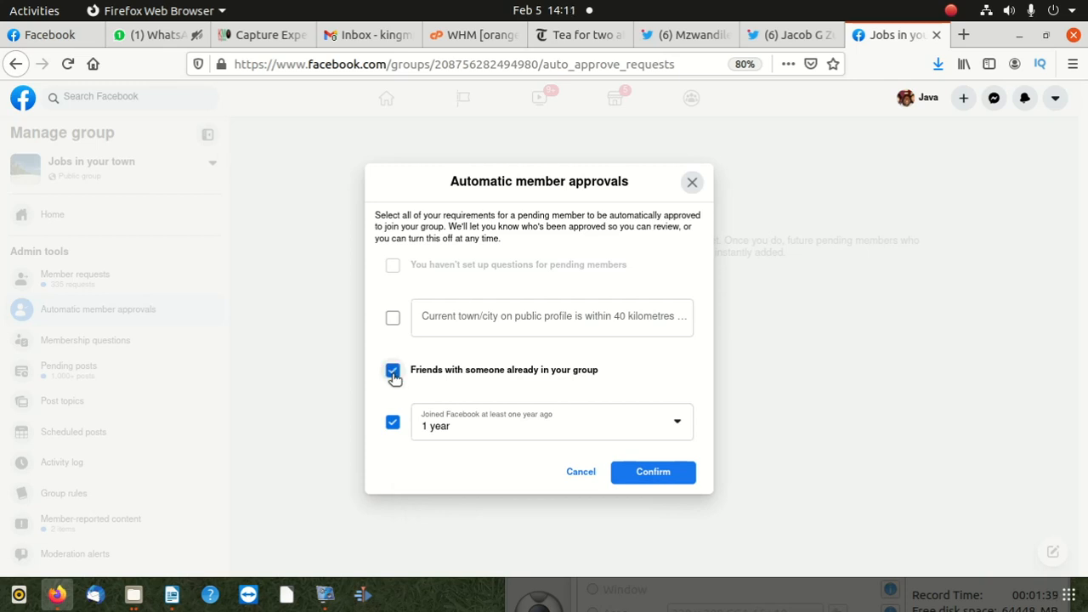
{"action": "left_click", "coordinate": [393, 370]}
{"action": "left_click", "coordinate": [393, 423]}
- Automatically approve future members who joined Facebook at least 2 years ago and confirm the criteria
{"action": "left_click", "coordinate": [439, 426]}
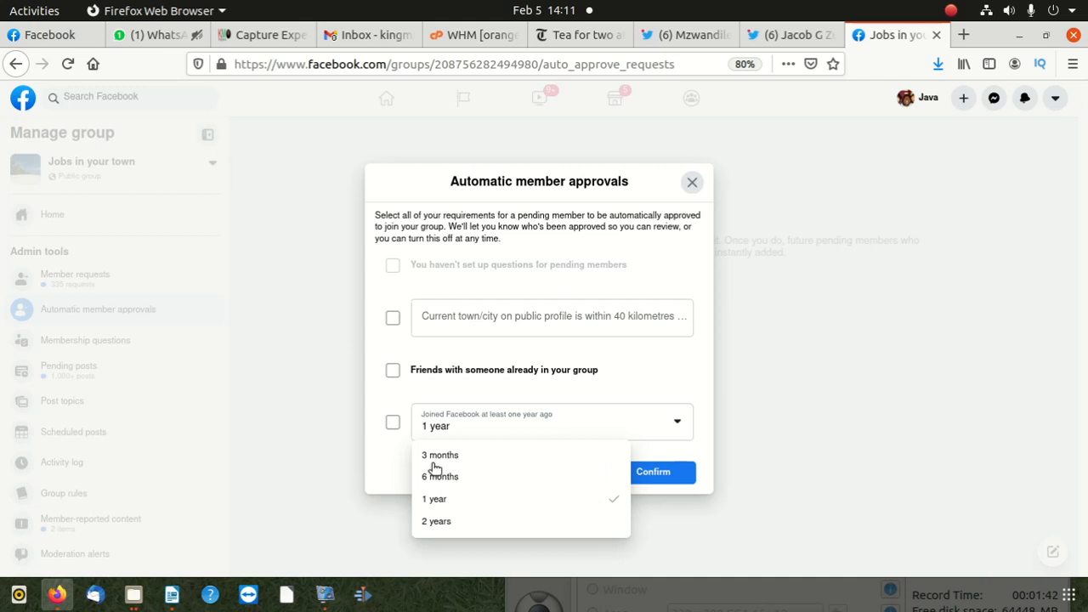
{"action": "left_click", "coordinate": [433, 520]}
{"action": "left_click", "coordinate": [393, 422]}
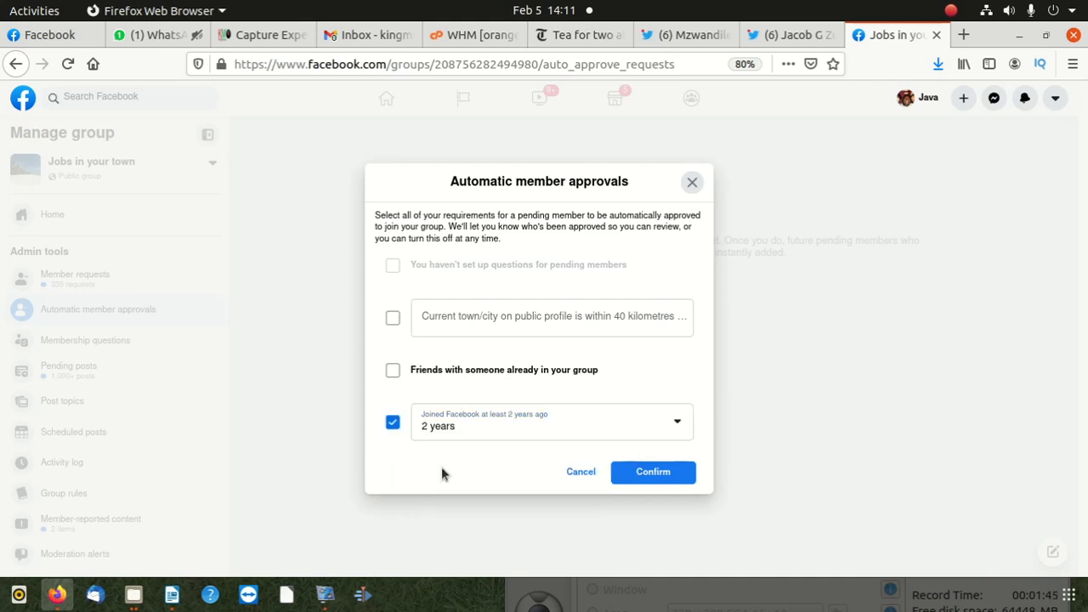
{"action": "left_click", "coordinate": [659, 475]}
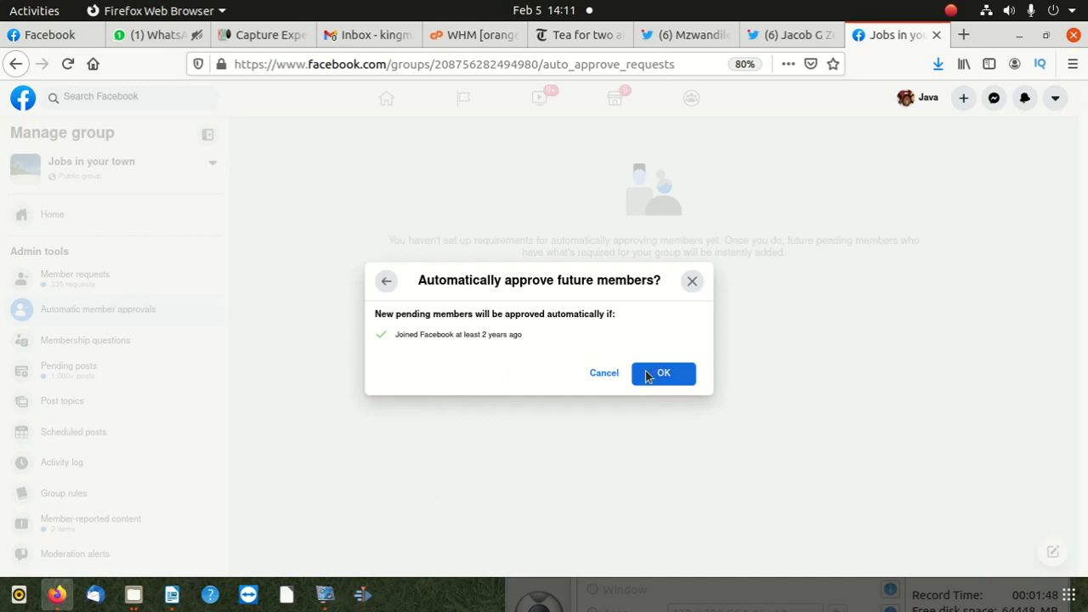
{"action": "left_click", "coordinate": [647, 375]}
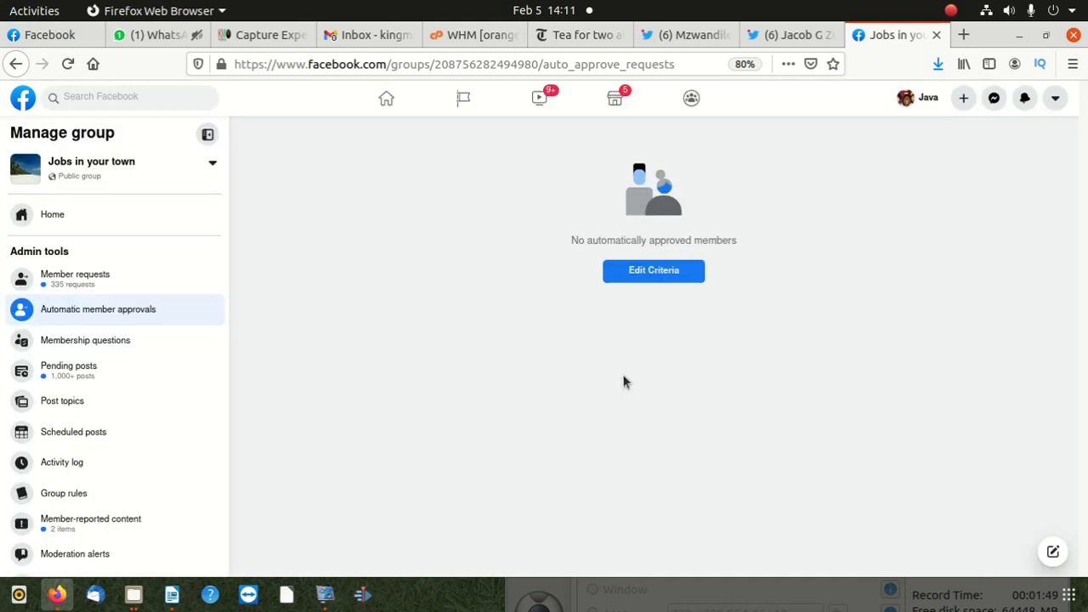
- Review the saved automatic approval criteria and the list of groups that can be managed
{"action": "left_click", "coordinate": [653, 270]}
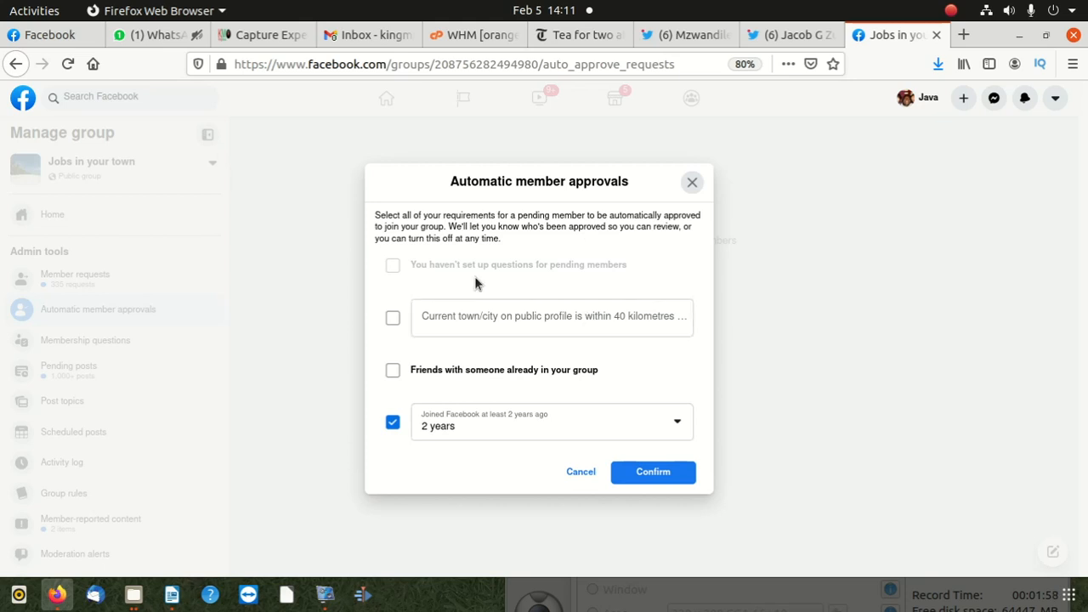
{"action": "left_click", "coordinate": [691, 182]}
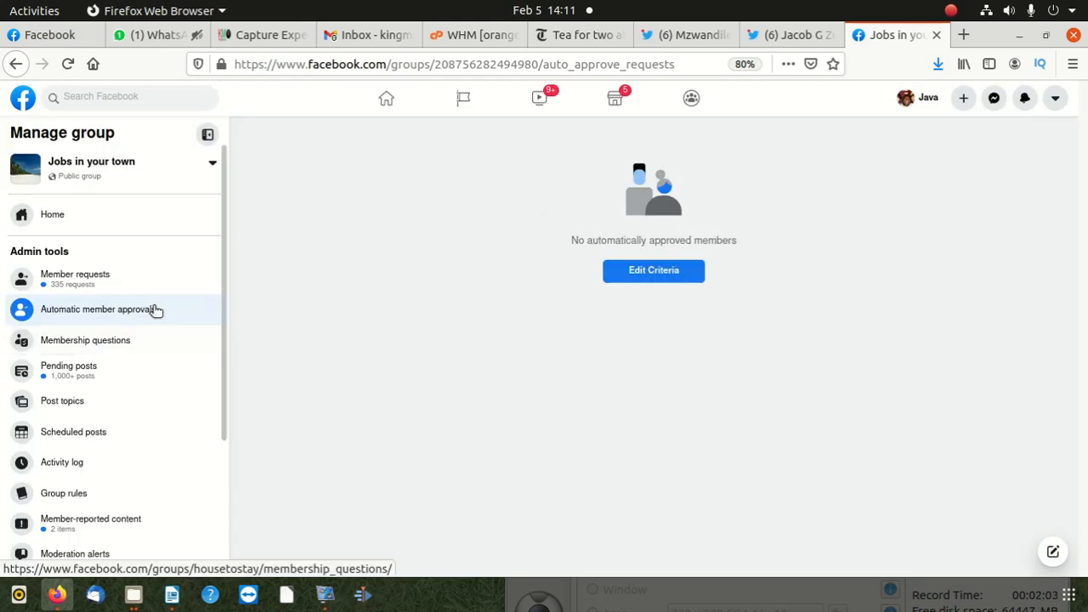
{"action": "left_click", "coordinate": [87, 167]}
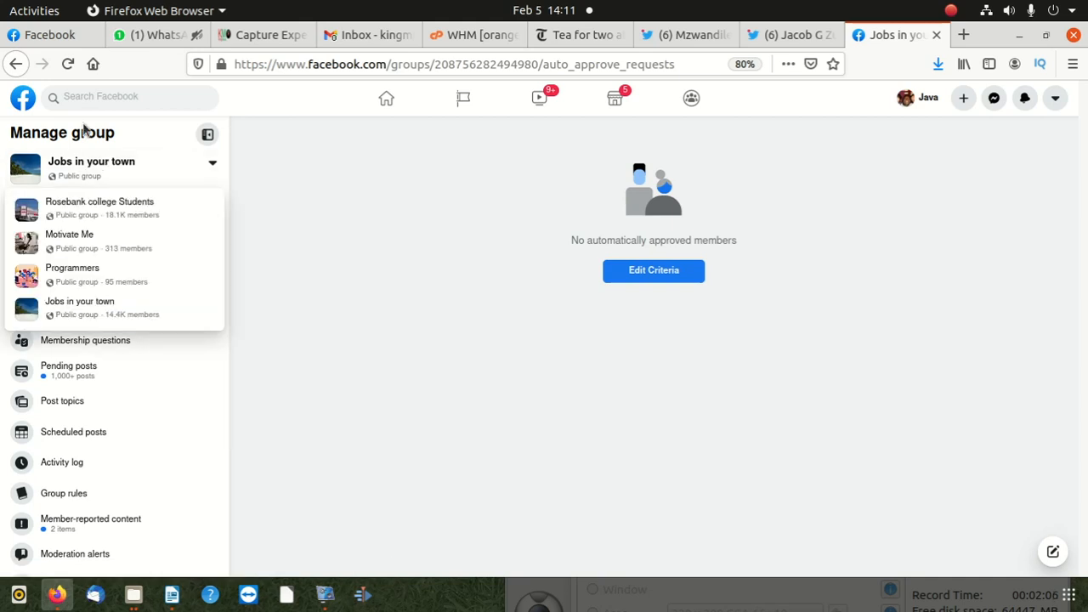
{"action": "left_click", "coordinate": [40, 132]}
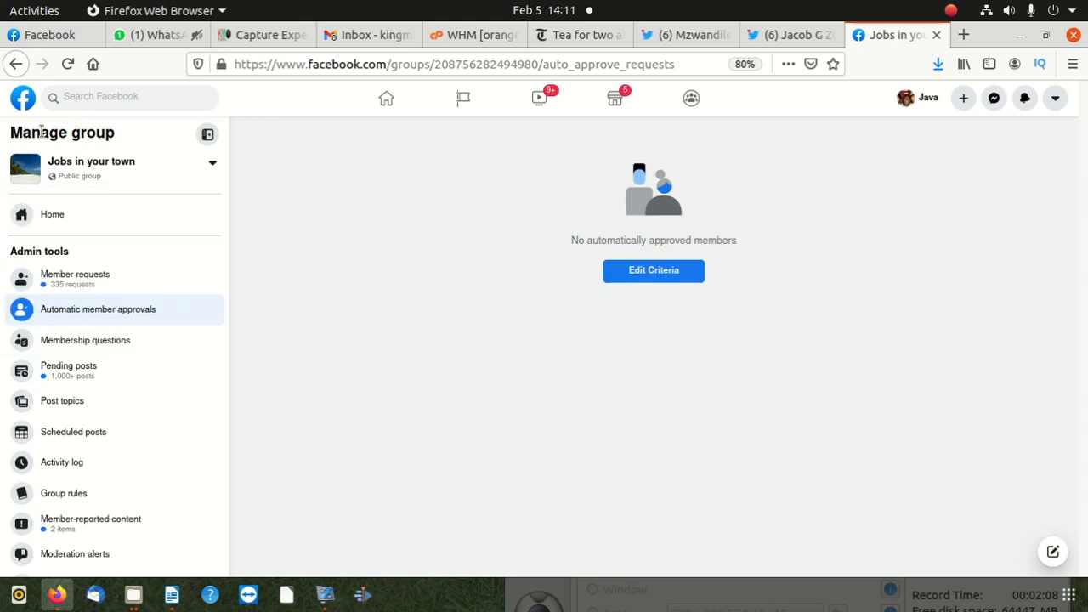
- Examine the content, authors and dates of the pending posts awaiting approval in the "Jobs in your town" group
{"action": "left_click", "coordinate": [107, 369]}
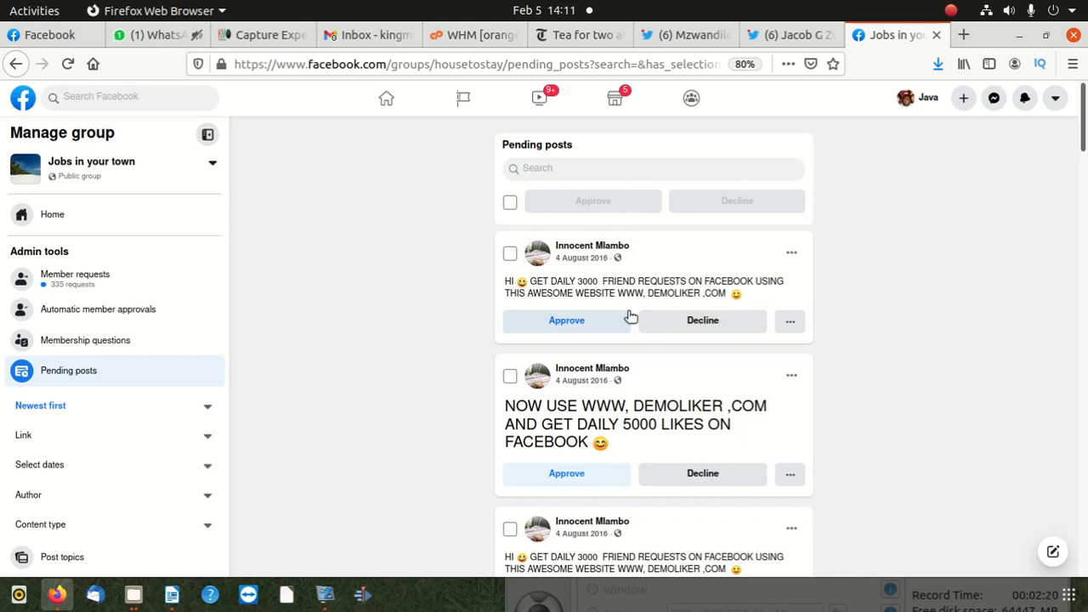
{"action": "scroll", "coordinate": [564, 388], "scroll_direction": "down", "scroll_amount": 1}
{"action": "scroll", "coordinate": [564, 387], "scroll_direction": "down", "scroll_amount": 1}
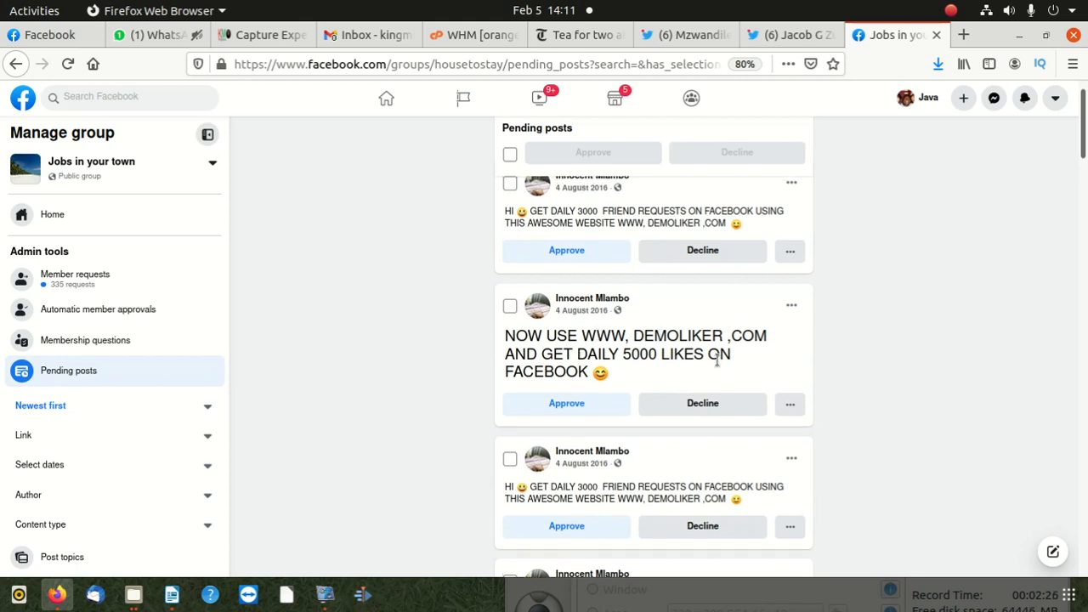
{"action": "scroll", "coordinate": [716, 361], "scroll_direction": "down", "scroll_amount": 10}
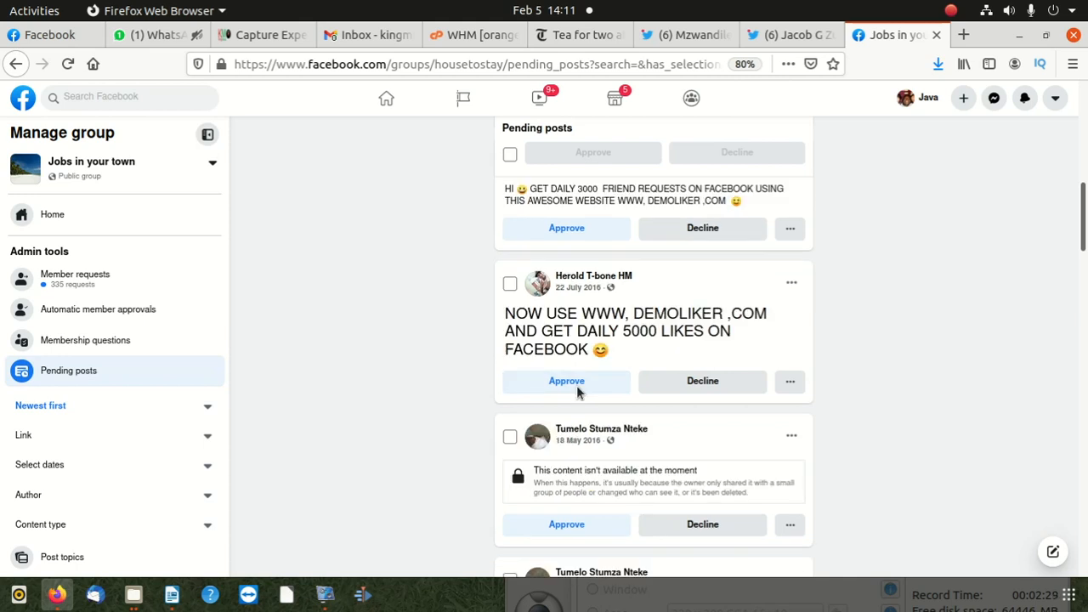
{"action": "scroll", "coordinate": [577, 391], "scroll_direction": "down", "scroll_amount": 3}
{"action": "scroll", "coordinate": [575, 391], "scroll_direction": "down", "scroll_amount": 3}
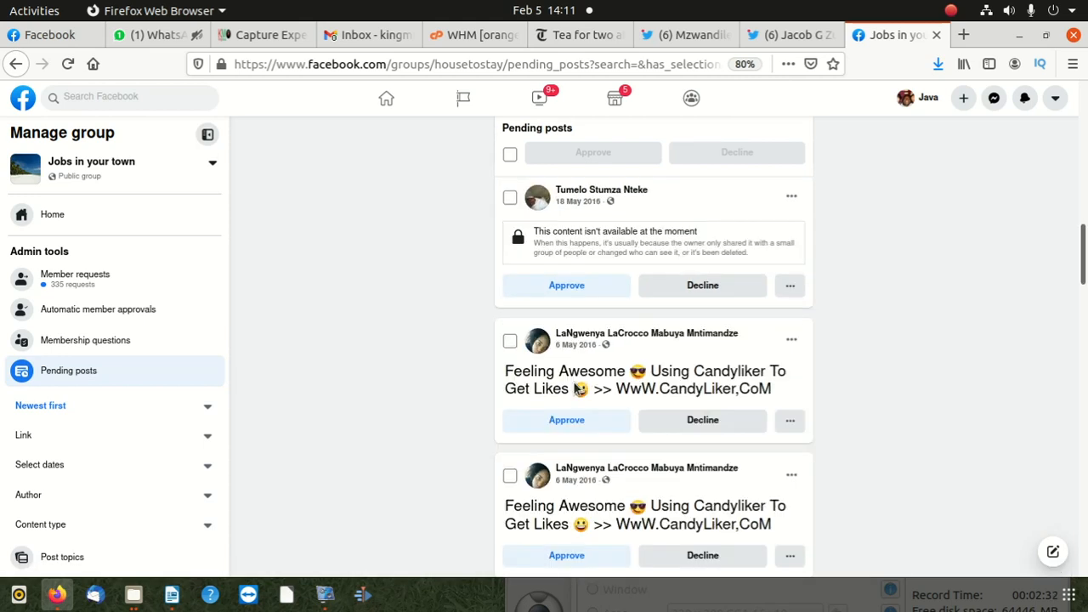
{"action": "scroll", "coordinate": [578, 388], "scroll_direction": "down", "scroll_amount": 3}
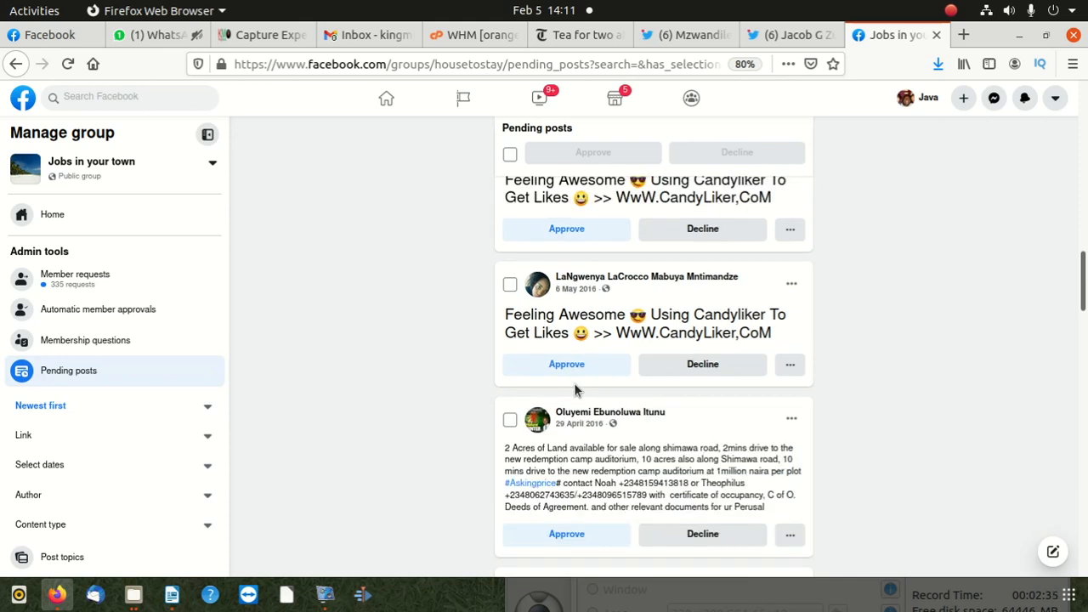
{"action": "scroll", "coordinate": [574, 390], "scroll_direction": "down", "scroll_amount": 9}
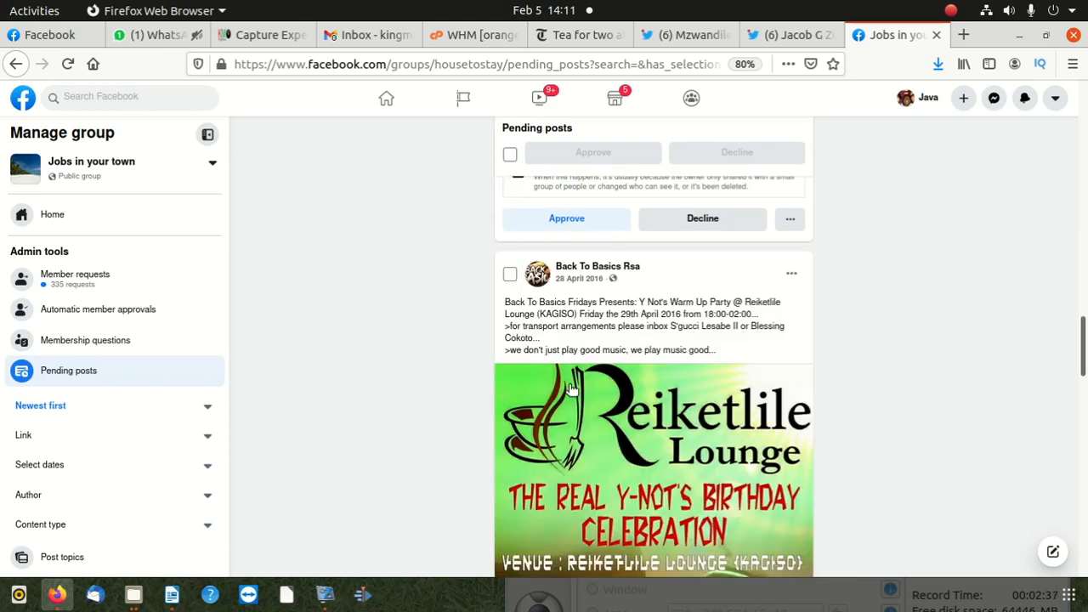
{"action": "scroll", "coordinate": [572, 387], "scroll_direction": "down", "scroll_amount": 4}
{"action": "scroll", "coordinate": [570, 389], "scroll_direction": "down", "scroll_amount": 7}
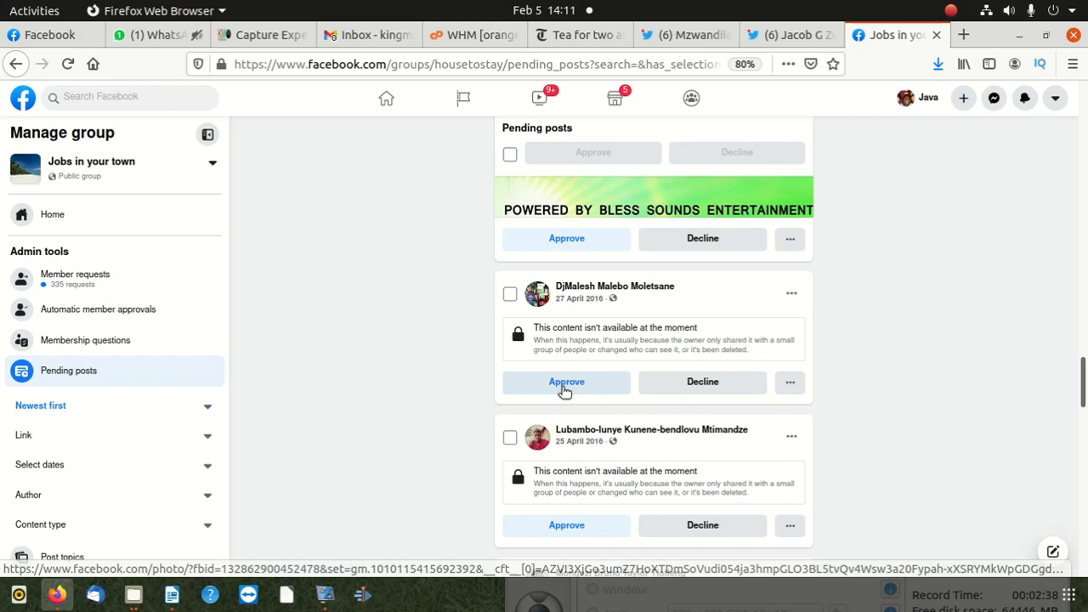
{"action": "scroll", "coordinate": [559, 390], "scroll_direction": "down", "scroll_amount": 8}
{"action": "scroll", "coordinate": [555, 394], "scroll_direction": "down", "scroll_amount": 3}
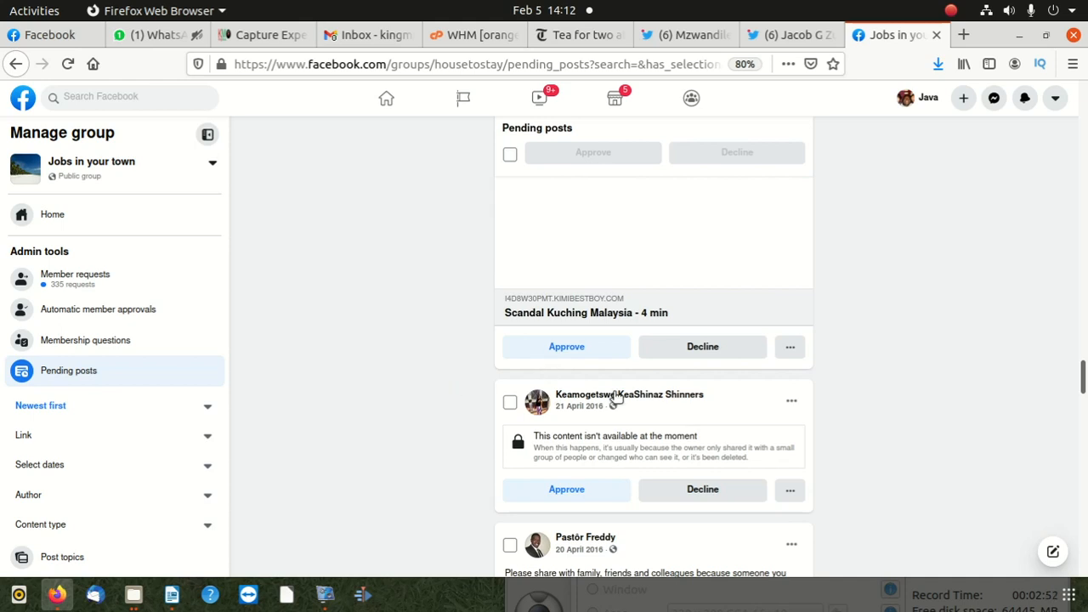
{"action": "scroll", "coordinate": [600, 403], "scroll_direction": "down", "scroll_amount": 3}
{"action": "scroll", "coordinate": [599, 403], "scroll_direction": "down", "scroll_amount": 2}
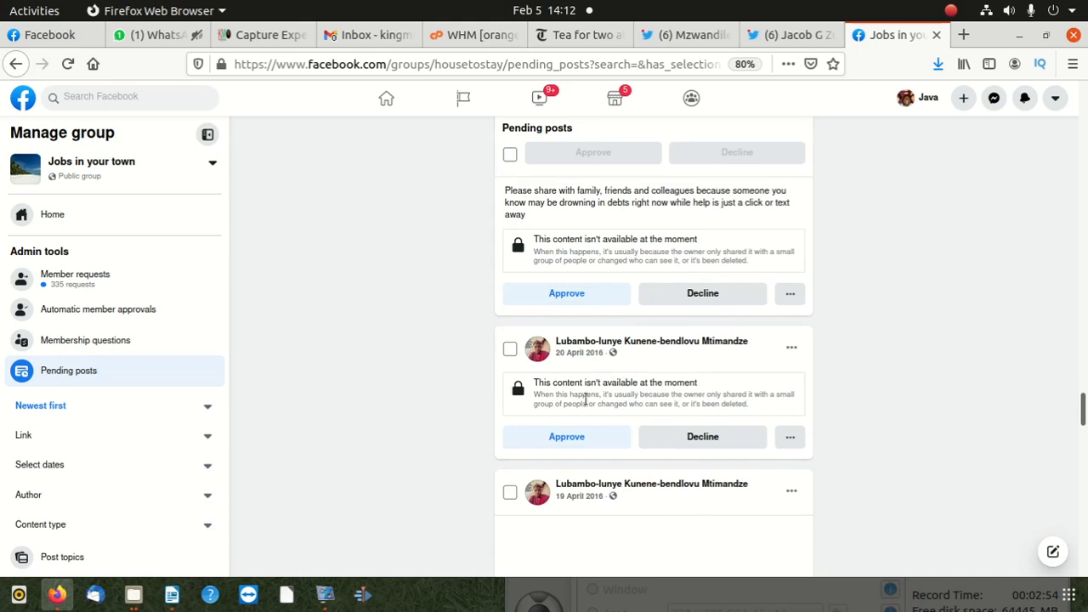
{"action": "scroll", "coordinate": [590, 400], "scroll_direction": "up", "scroll_amount": 1}
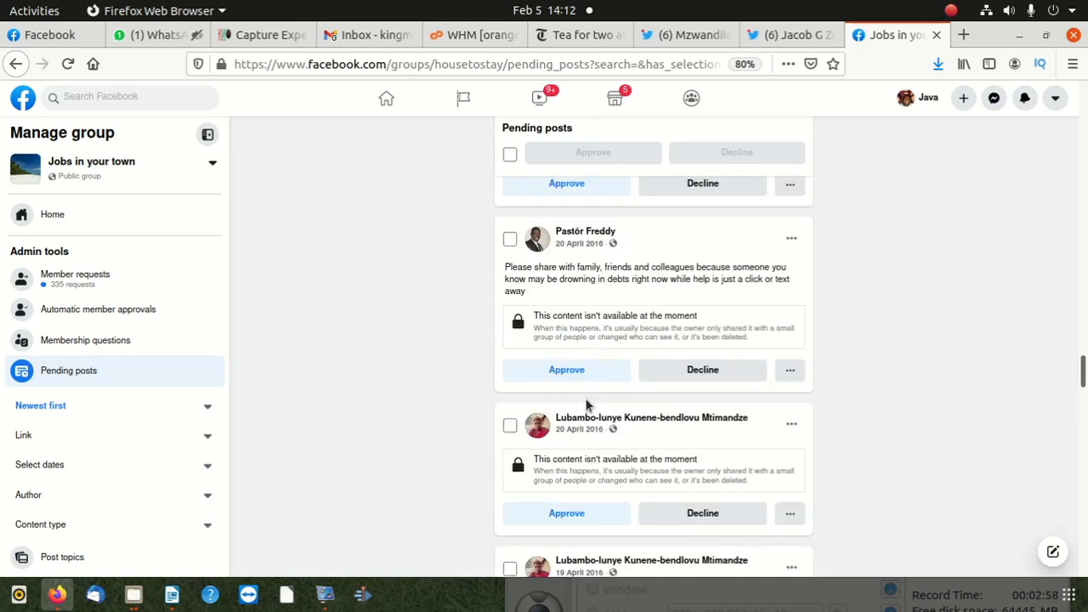
{"action": "scroll", "coordinate": [584, 399], "scroll_direction": "down", "scroll_amount": 2}
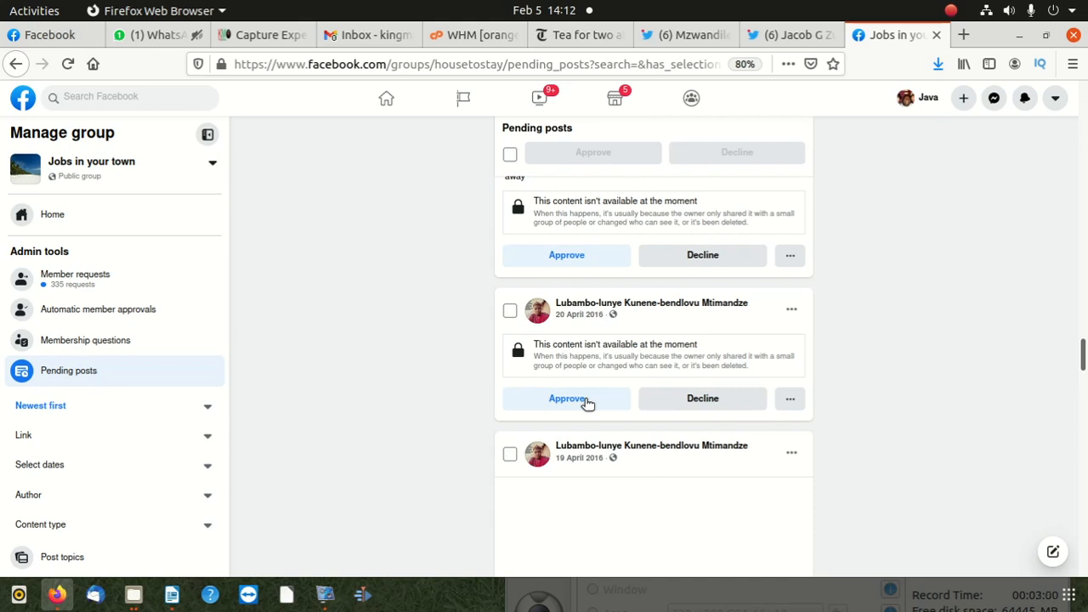
{"action": "left_click", "coordinate": [587, 400]}
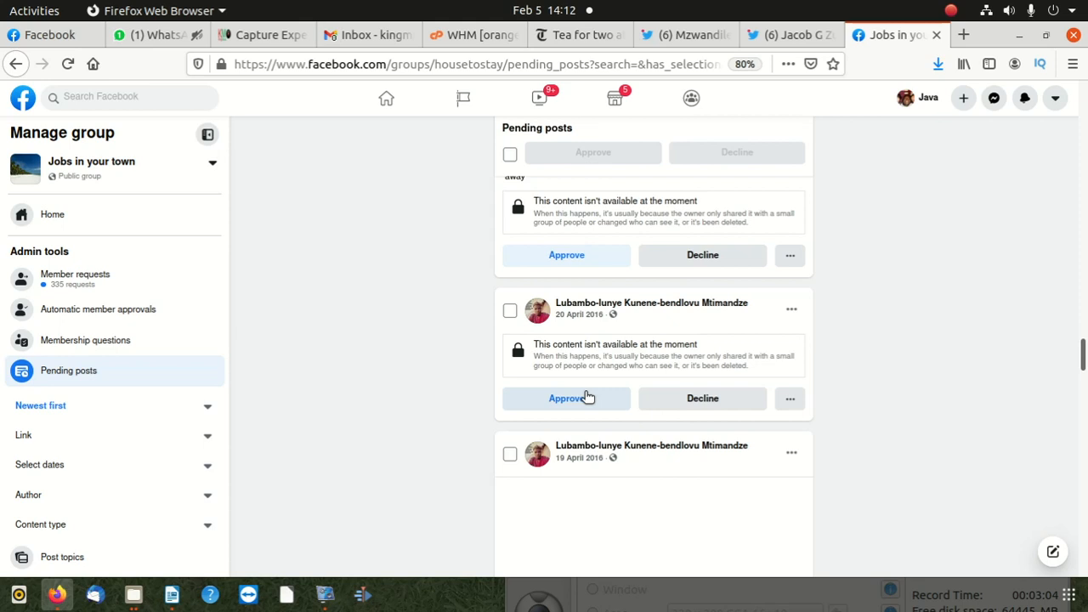
{"action": "scroll", "coordinate": [584, 400], "scroll_direction": "down", "scroll_amount": 4}
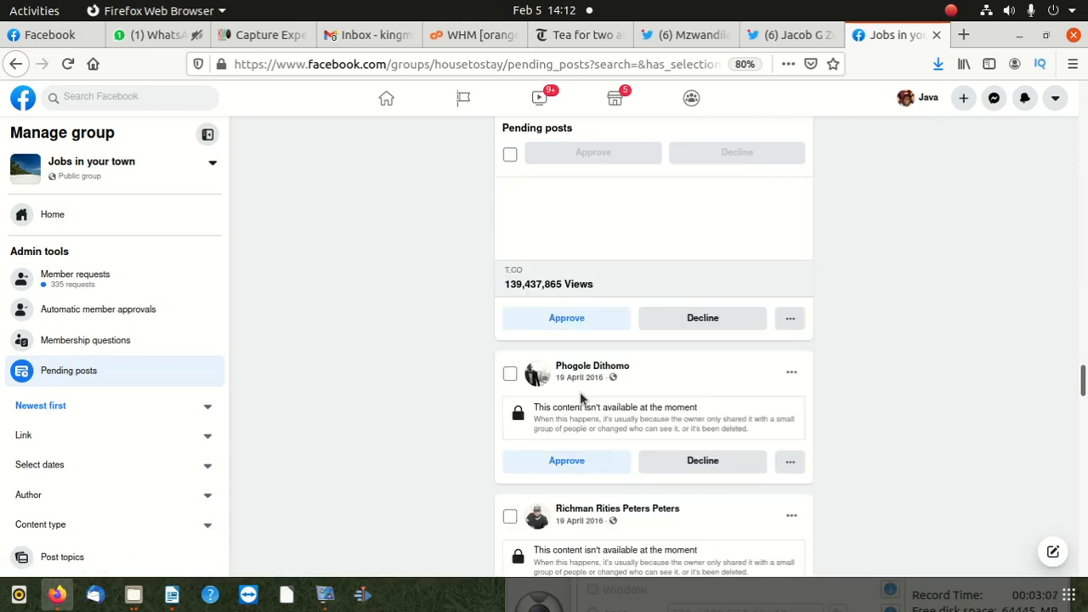
{"action": "scroll", "coordinate": [583, 400], "scroll_direction": "down", "scroll_amount": 2}
{"action": "scroll", "coordinate": [576, 408], "scroll_direction": "down", "scroll_amount": 4}
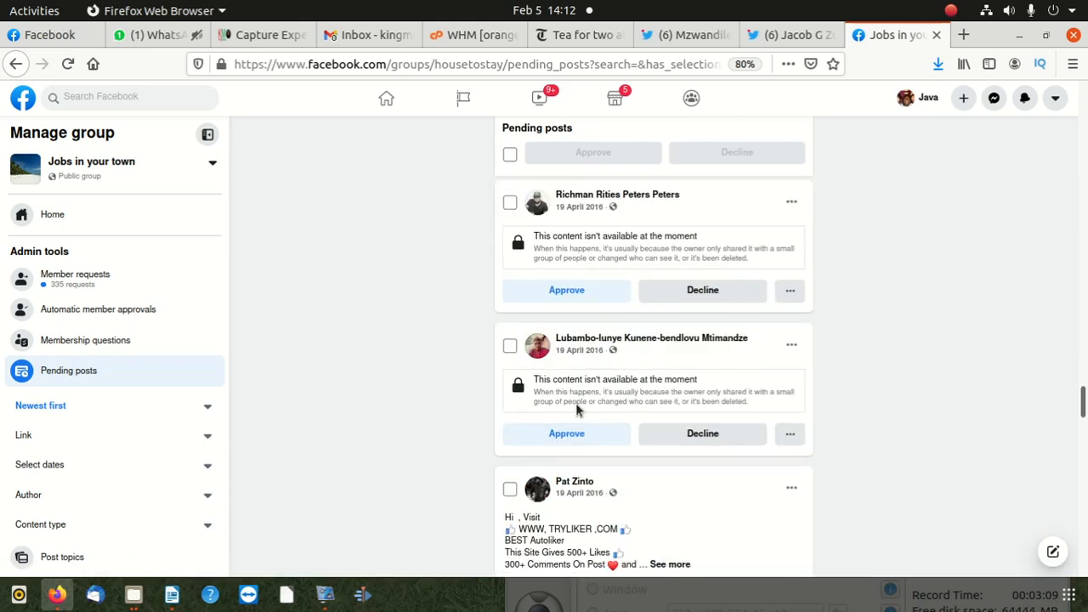
{"action": "scroll", "coordinate": [576, 409], "scroll_direction": "down", "scroll_amount": 4}
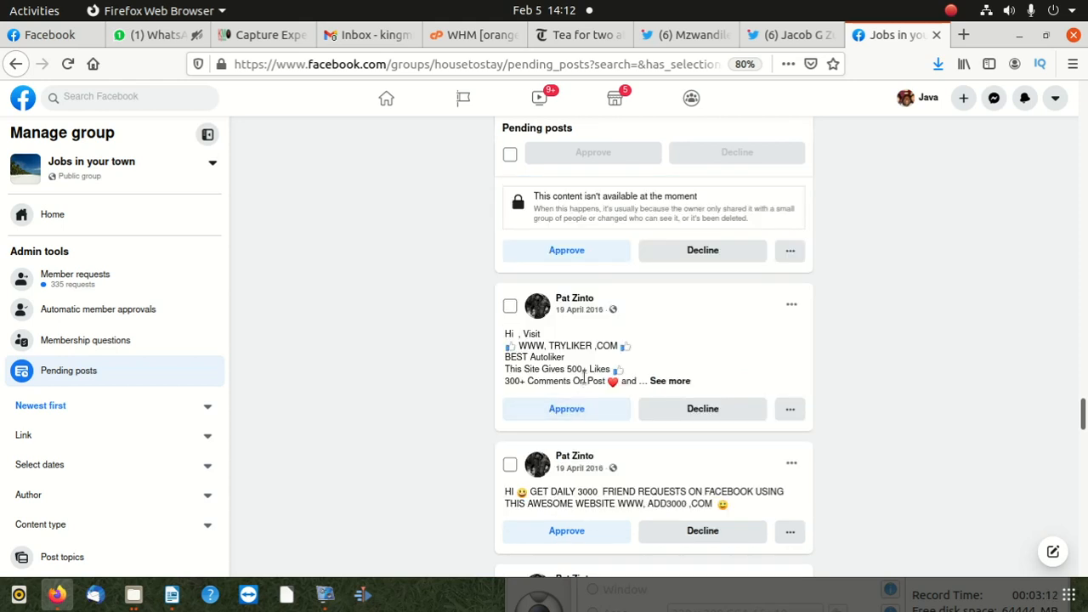
- Select the two 19 April 2016 spam posts advertising 3000 daily friend requests (ADD3000) and 5000 daily likes (TRYLIKER)
{"action": "scroll", "coordinate": [585, 349], "scroll_direction": "down", "scroll_amount": 2}
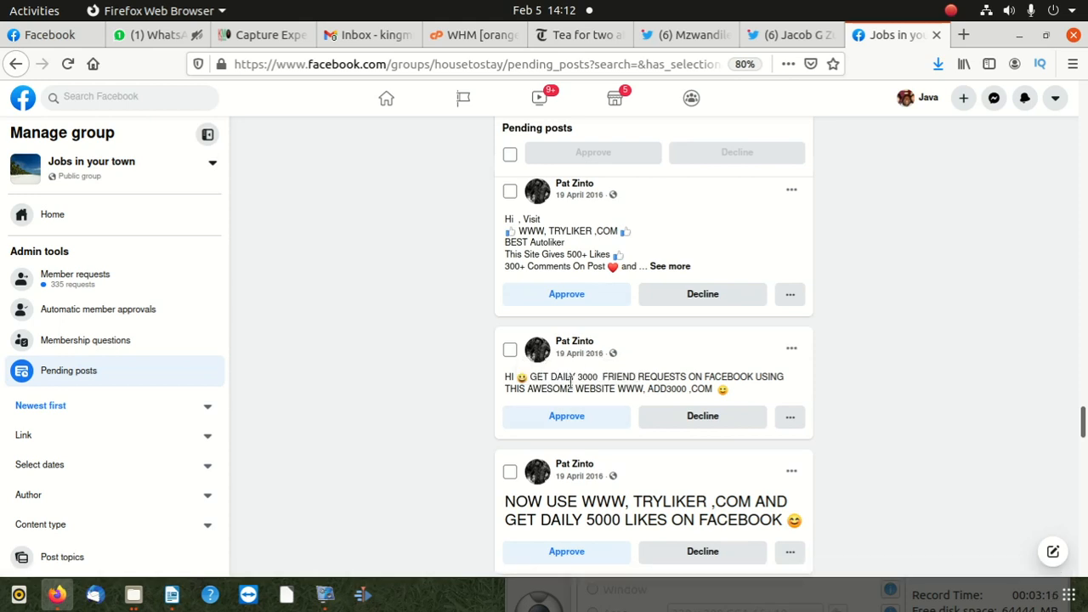
{"action": "left_click", "coordinate": [510, 350]}
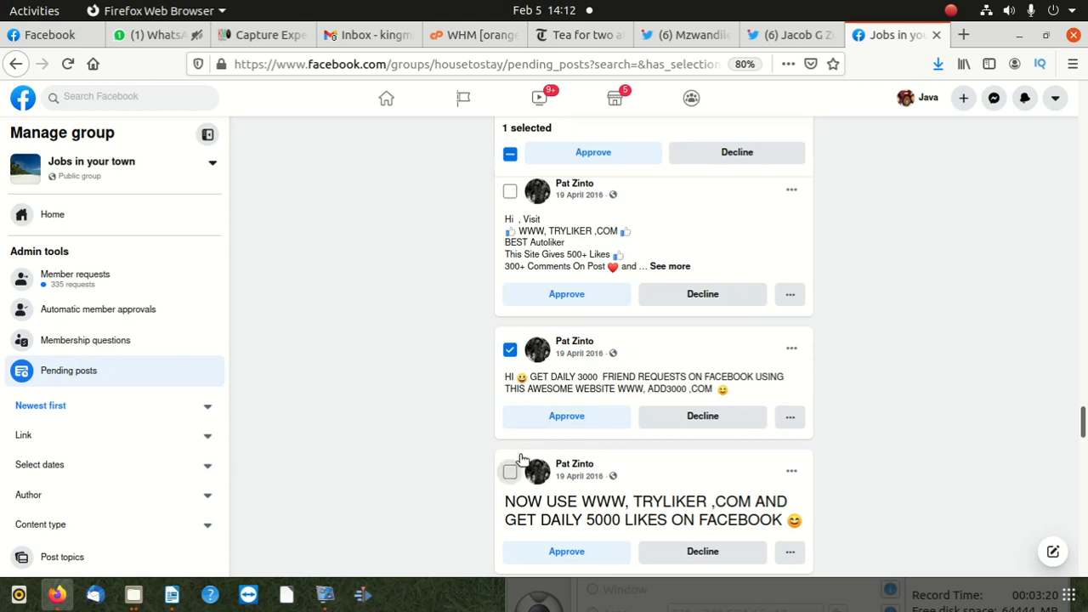
{"action": "left_click", "coordinate": [510, 470]}
- Add the first three DEMOLIKER spam posts of 4 August 2016 to the selection and check the additional decline options for the first one
{"action": "scroll", "coordinate": [476, 459], "scroll_direction": "up", "scroll_amount": 10}
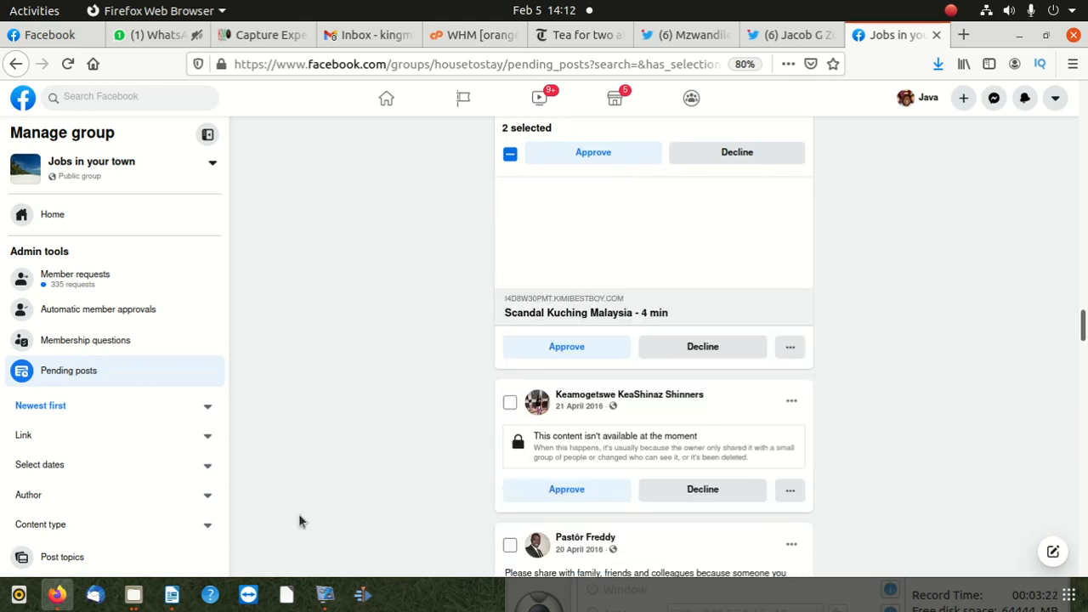
{"action": "scroll", "coordinate": [298, 520], "scroll_direction": "down", "scroll_amount": 10}
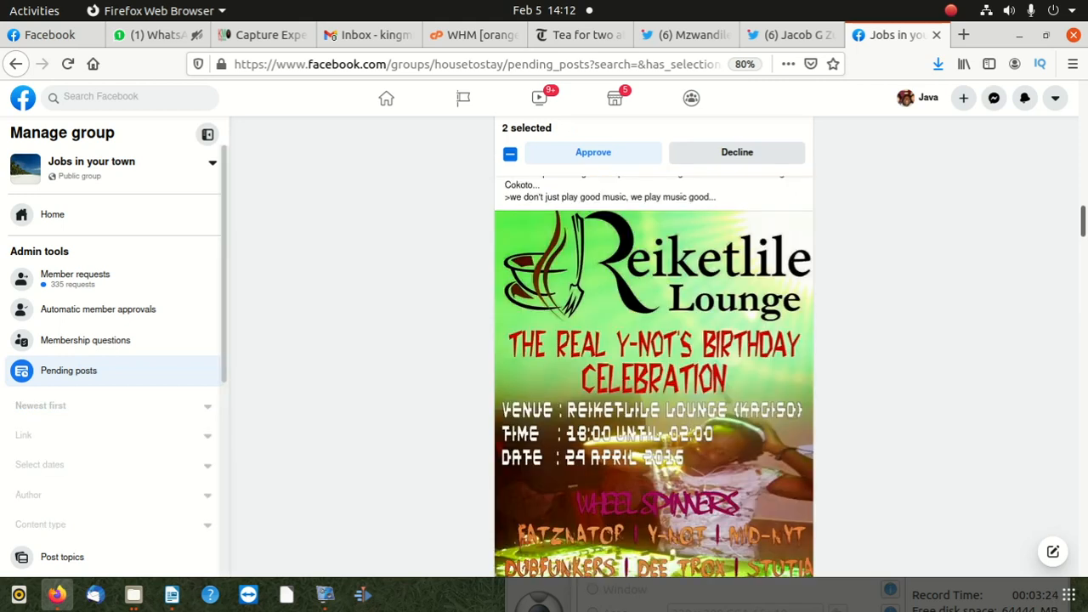
{"action": "scroll", "coordinate": [636, 368], "scroll_direction": "up", "scroll_amount": 2}
{"action": "scroll", "coordinate": [636, 368], "scroll_direction": "up", "scroll_amount": 8}
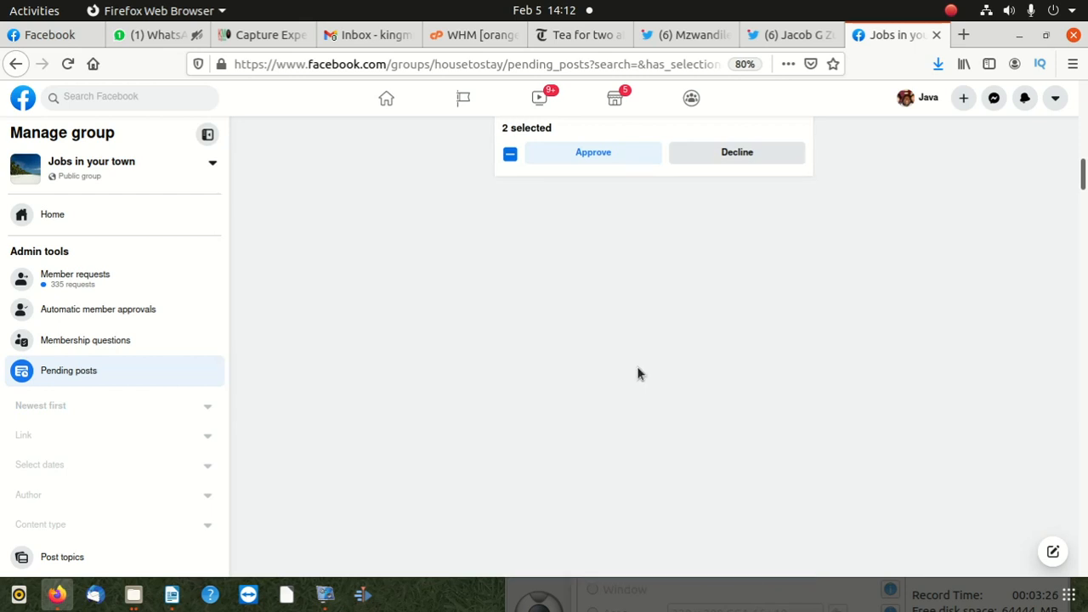
{"action": "scroll", "coordinate": [636, 371], "scroll_direction": "up", "scroll_amount": 2}
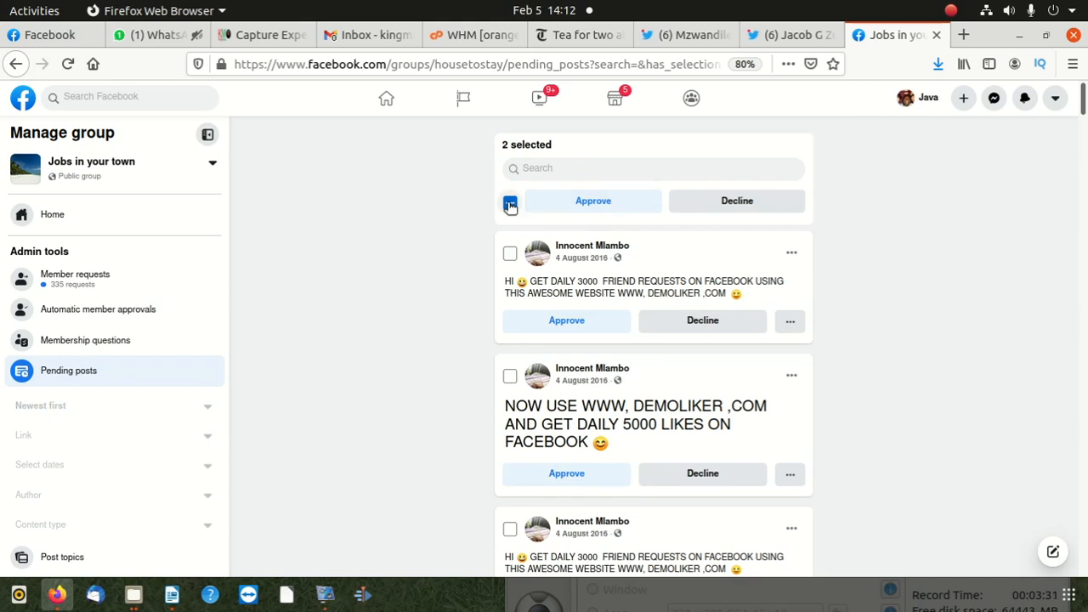
{"action": "left_click", "coordinate": [509, 254]}
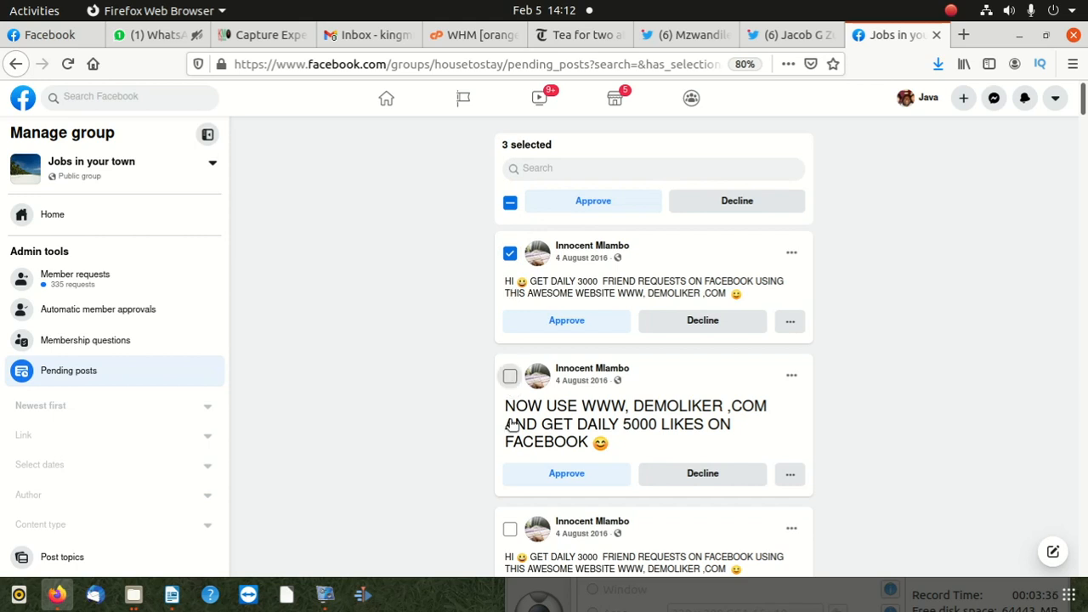
{"action": "left_click", "coordinate": [509, 376]}
{"action": "left_click", "coordinate": [510, 529]}
{"action": "left_click", "coordinate": [786, 322]}
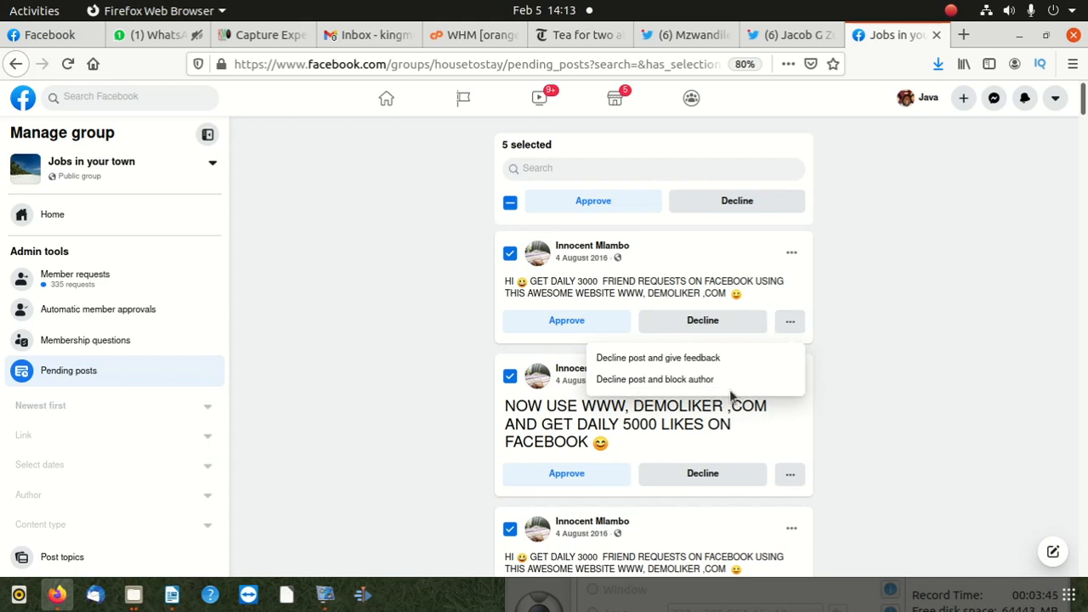
{"action": "left_click", "coordinate": [487, 355]}
- Add the remaining 4 August DEMOLIKER post, both 22 July DEMOLIKER posts and the first unavailable 18 May 2016 post to the selection
{"action": "scroll", "coordinate": [535, 412], "scroll_direction": "down", "scroll_amount": 3}
{"action": "left_click", "coordinate": [509, 237]}
{"action": "left_click", "coordinate": [510, 390]}
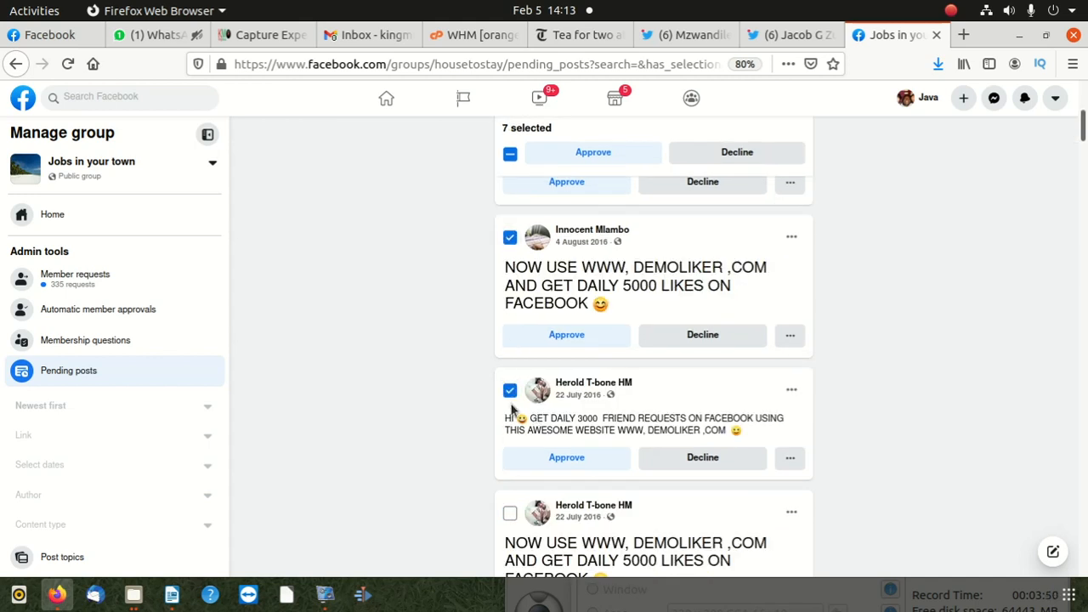
{"action": "left_click", "coordinate": [509, 514]}
{"action": "scroll", "coordinate": [510, 501], "scroll_direction": "down", "scroll_amount": 4}
{"action": "left_click", "coordinate": [509, 474]}
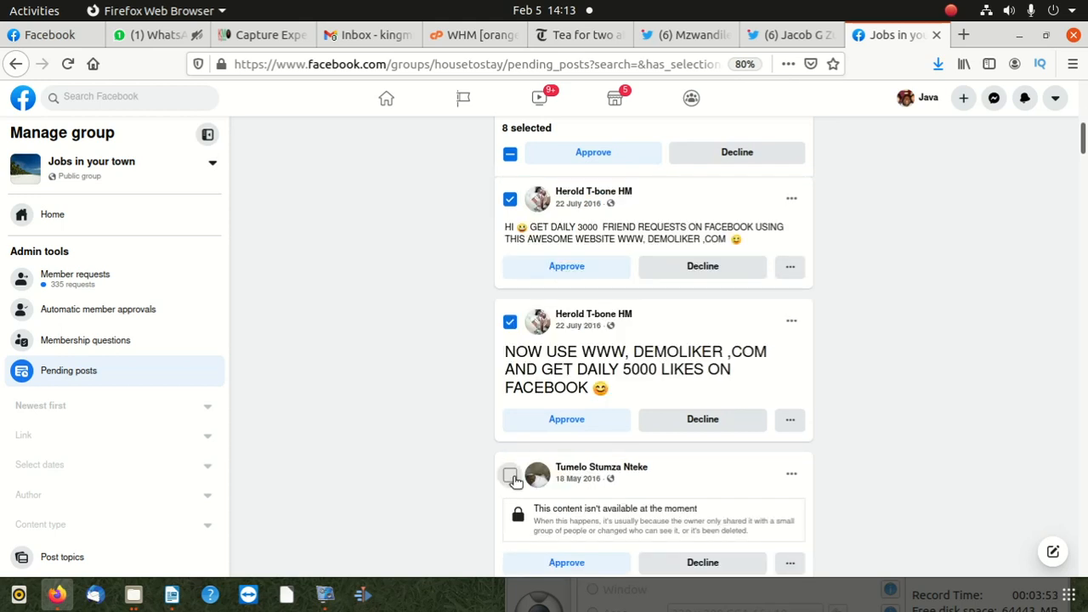
- Add the second unavailable 18 May post, both 6 May Candyliker posts and the 29 April land-sale post to the selection
{"action": "scroll", "coordinate": [510, 516], "scroll_direction": "down", "scroll_amount": 5}
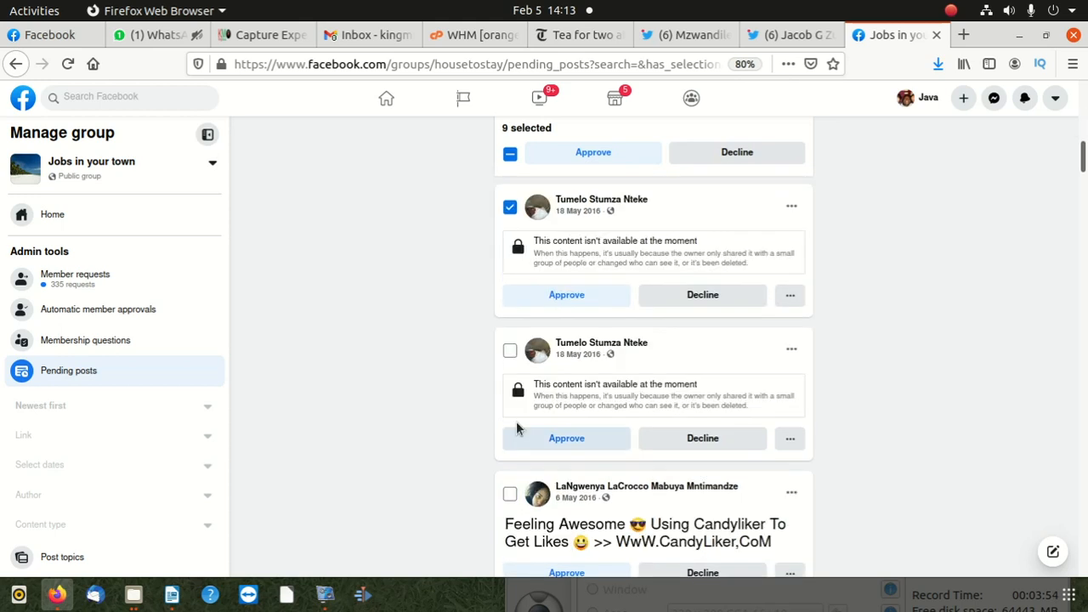
{"action": "left_click", "coordinate": [510, 349]}
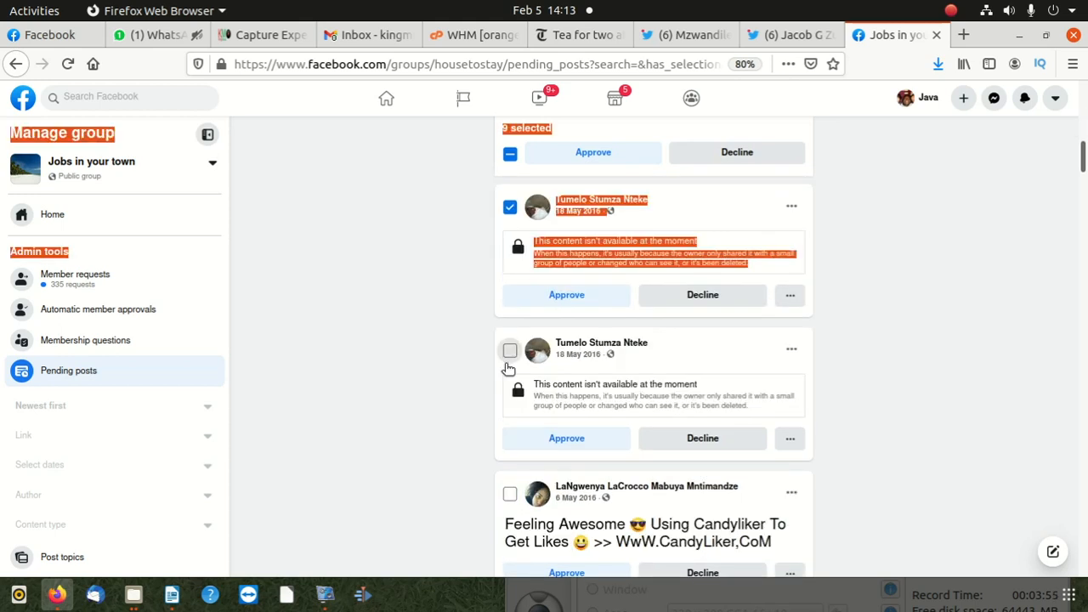
{"action": "left_click", "coordinate": [510, 495]}
{"action": "scroll", "coordinate": [510, 495], "scroll_direction": "down", "scroll_amount": 5}
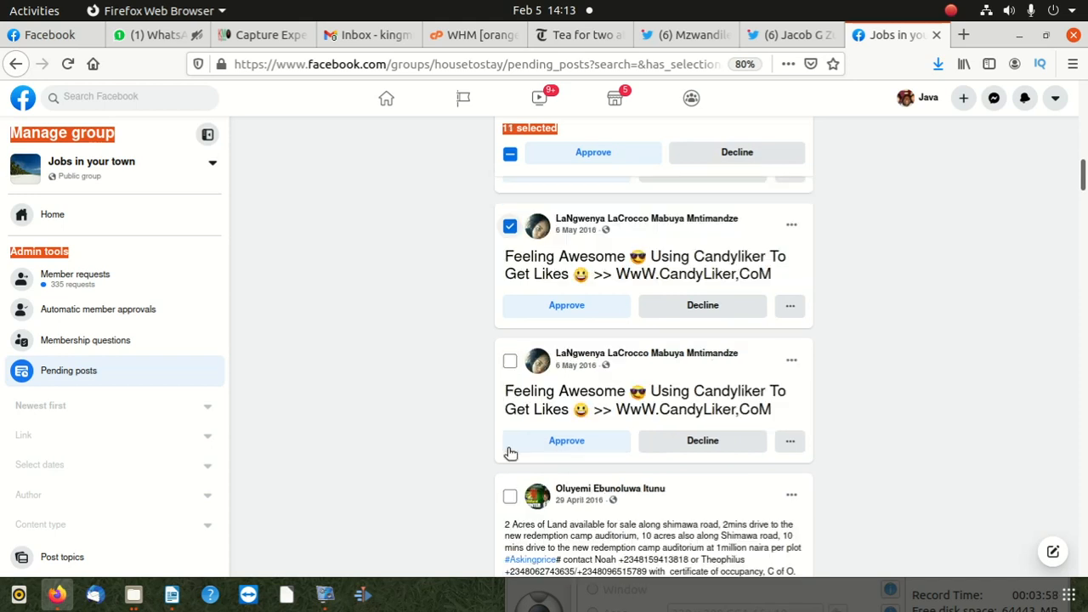
{"action": "left_click", "coordinate": [510, 360]}
{"action": "left_click", "coordinate": [510, 496]}
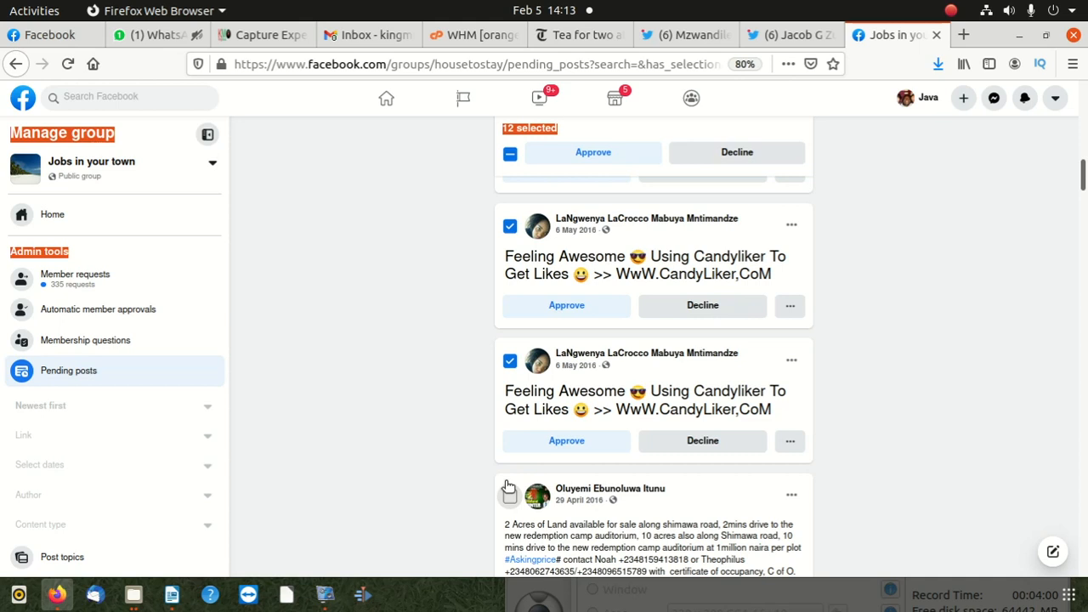
- Add the unavailable posts of 28, 27, 25 and 22 April 2016 and the 23 April datafilehost link post to the selection
{"action": "scroll", "coordinate": [510, 497], "scroll_direction": "down", "scroll_amount": 4}
{"action": "left_click", "coordinate": [502, 435]}
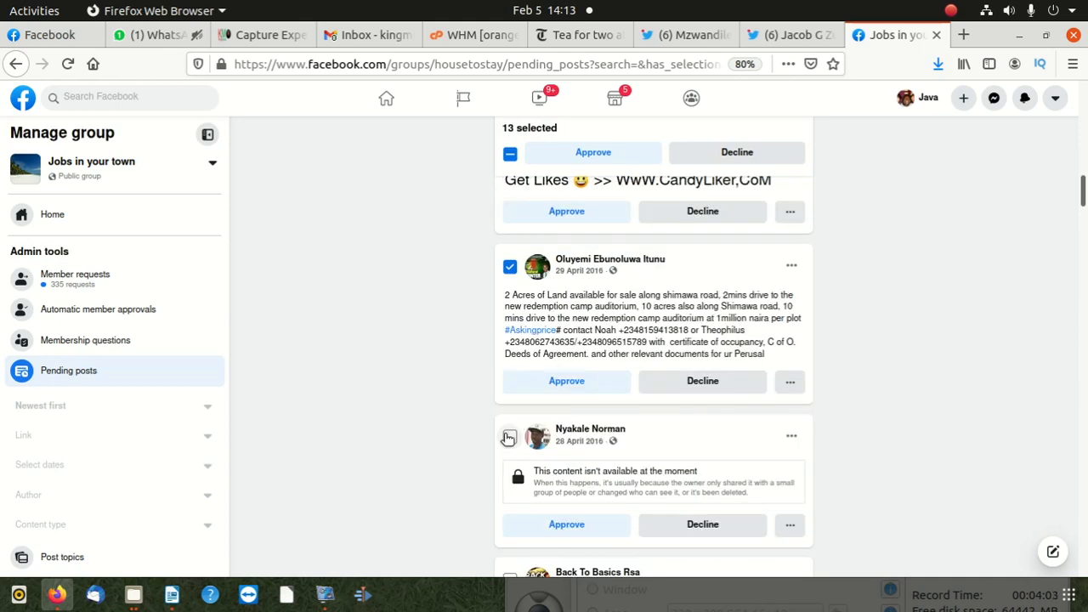
{"action": "left_click", "coordinate": [510, 437]}
{"action": "scroll", "coordinate": [513, 439], "scroll_direction": "down", "scroll_amount": 10}
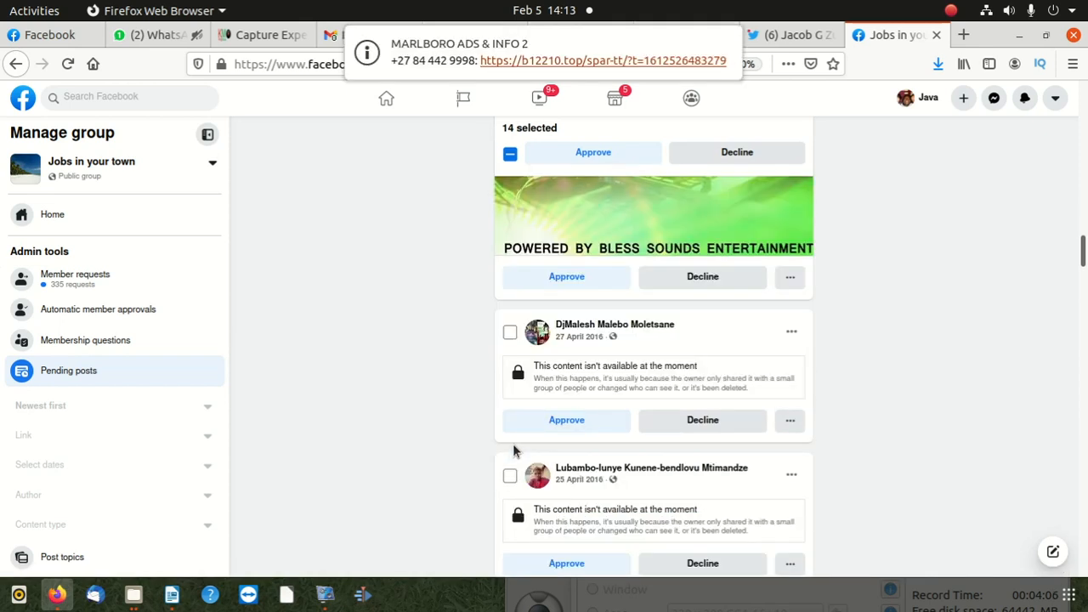
{"action": "left_click", "coordinate": [510, 332]}
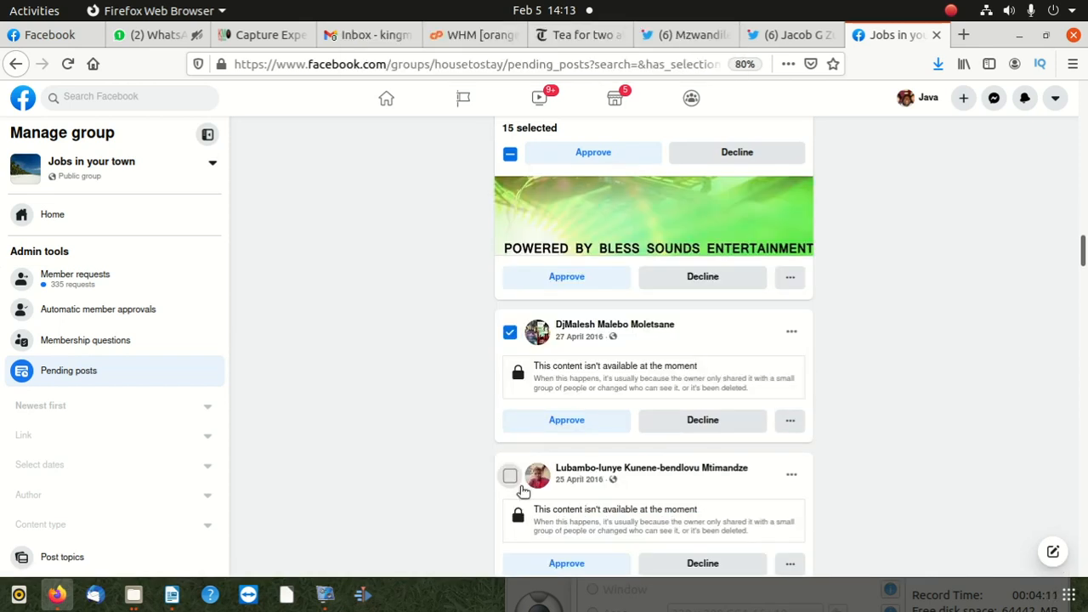
{"action": "scroll", "coordinate": [541, 502], "scroll_direction": "down", "scroll_amount": 9}
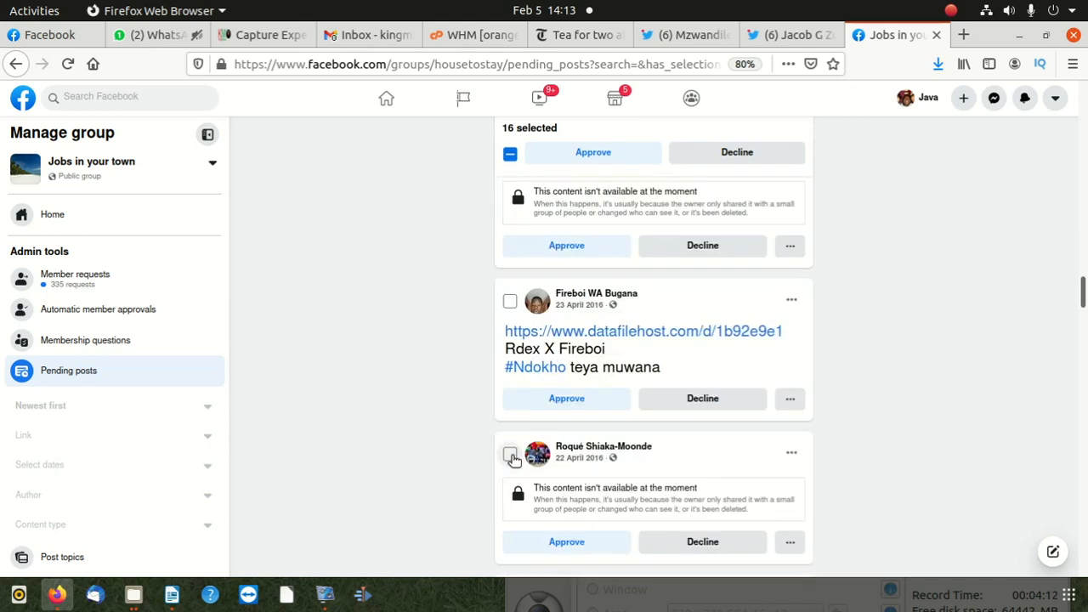
{"action": "left_click", "coordinate": [510, 454]}
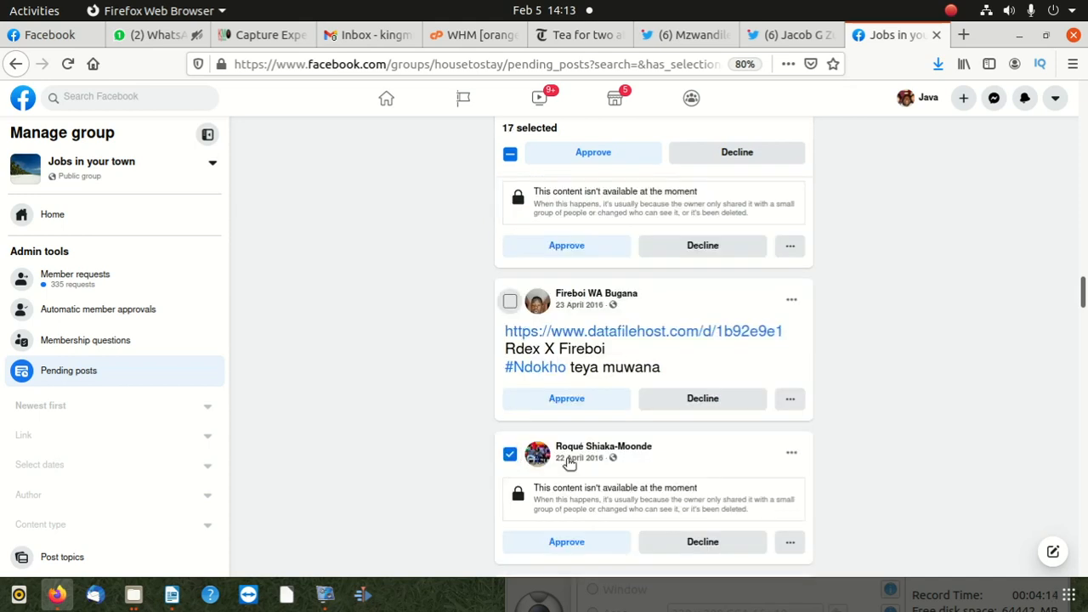
- Decline all individually selected pending posts in one go and confirm their deletion
{"action": "scroll", "coordinate": [566, 462], "scroll_direction": "up", "scroll_amount": 8}
{"action": "scroll", "coordinate": [552, 476], "scroll_direction": "down", "scroll_amount": 3}
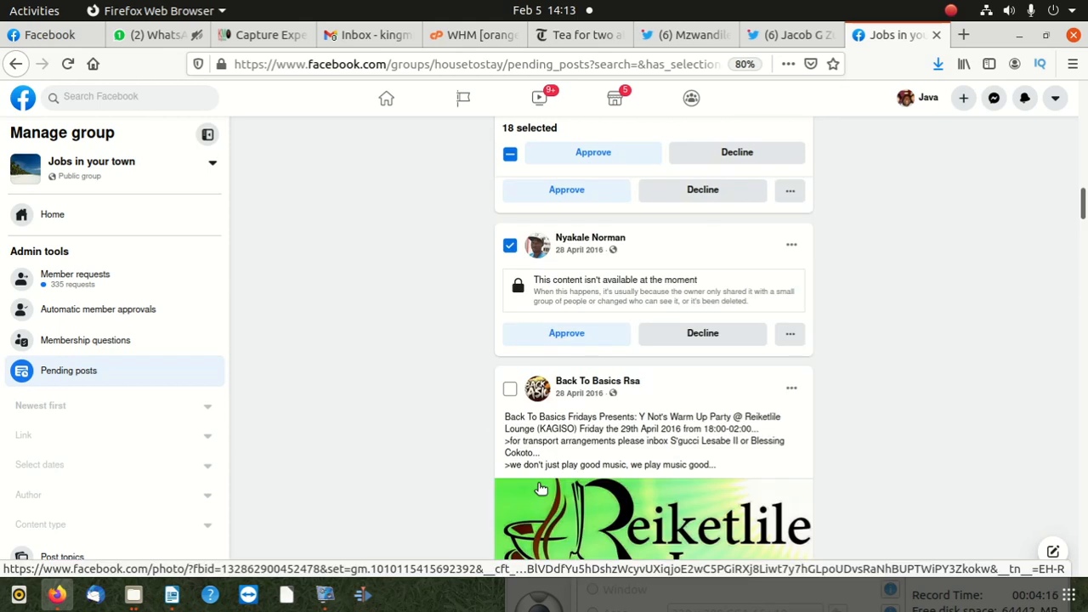
{"action": "scroll", "coordinate": [542, 487], "scroll_direction": "up", "scroll_amount": 10}
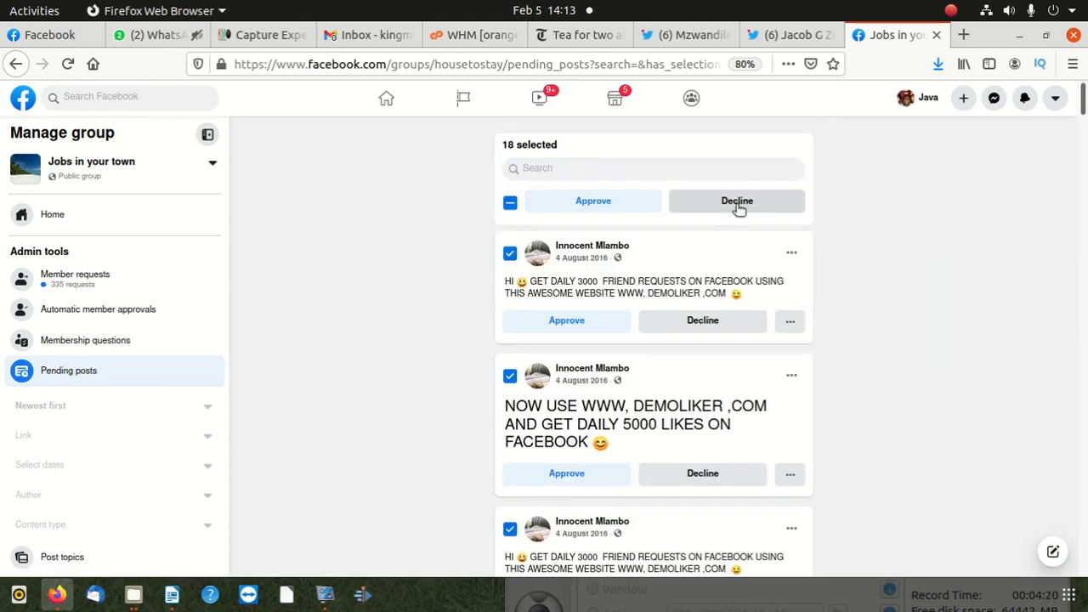
{"action": "left_click", "coordinate": [737, 204]}
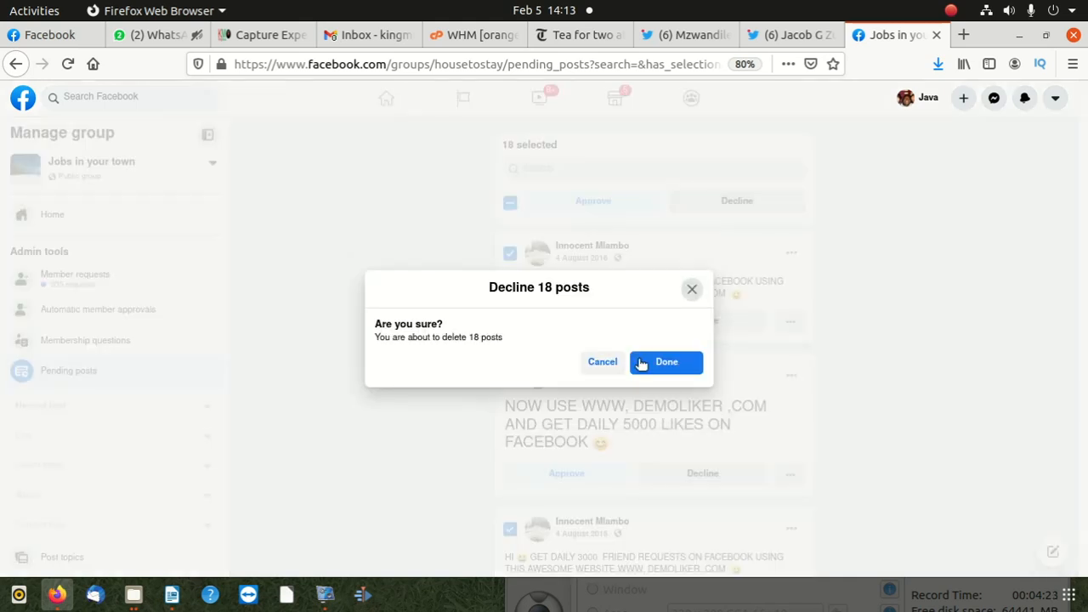
{"action": "left_click", "coordinate": [642, 363]}
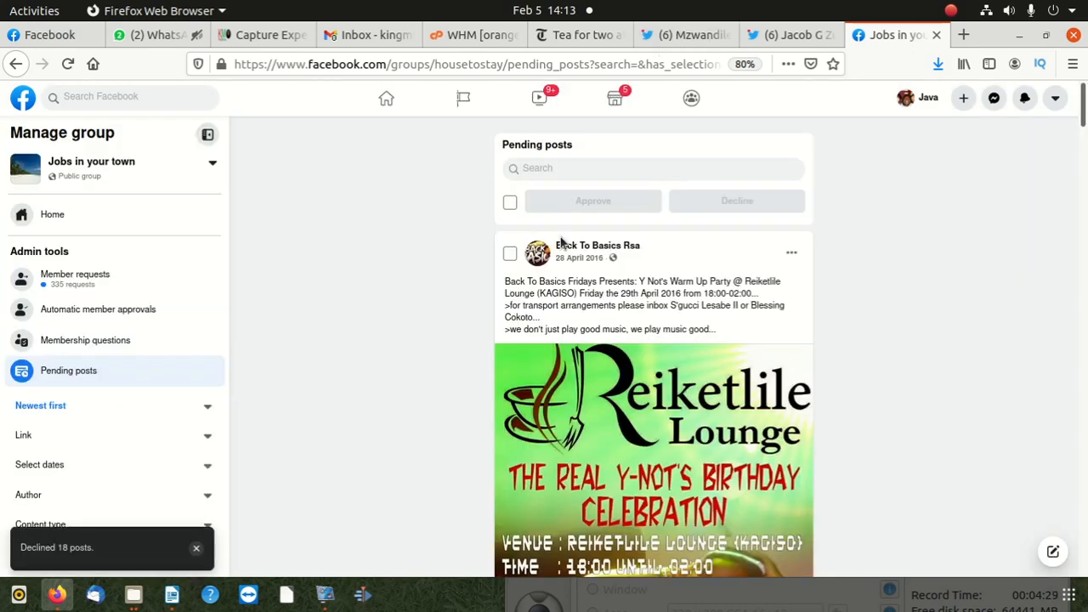
- Select all loaded pending posts at once, look through them, then decline the whole selection and confirm
{"action": "left_click", "coordinate": [510, 204]}
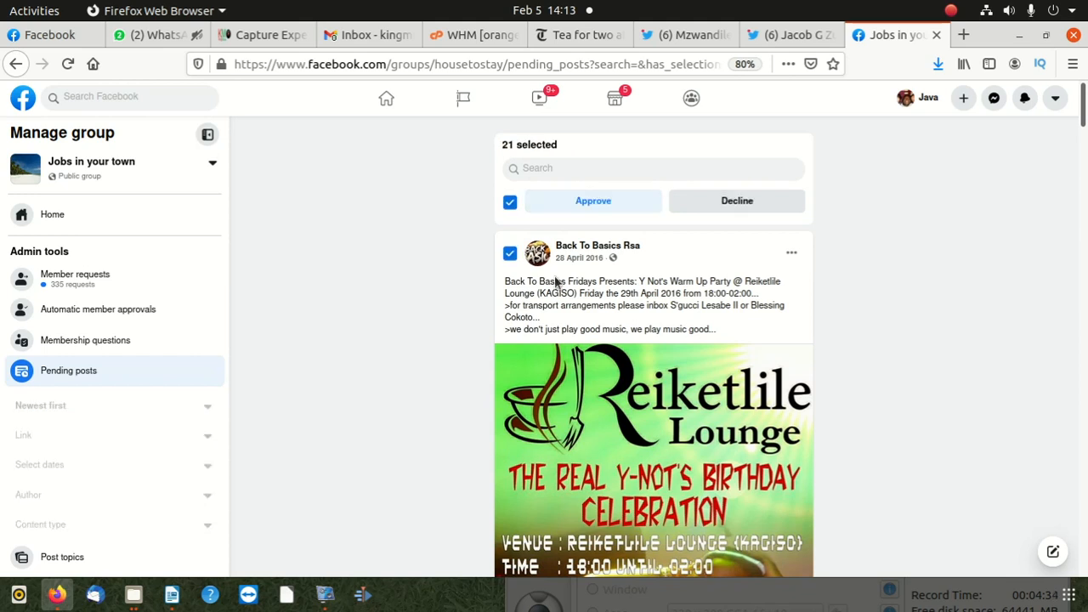
{"action": "scroll", "coordinate": [553, 286], "scroll_direction": "down", "scroll_amount": 10}
{"action": "scroll", "coordinate": [598, 313], "scroll_direction": "down", "scroll_amount": 15}
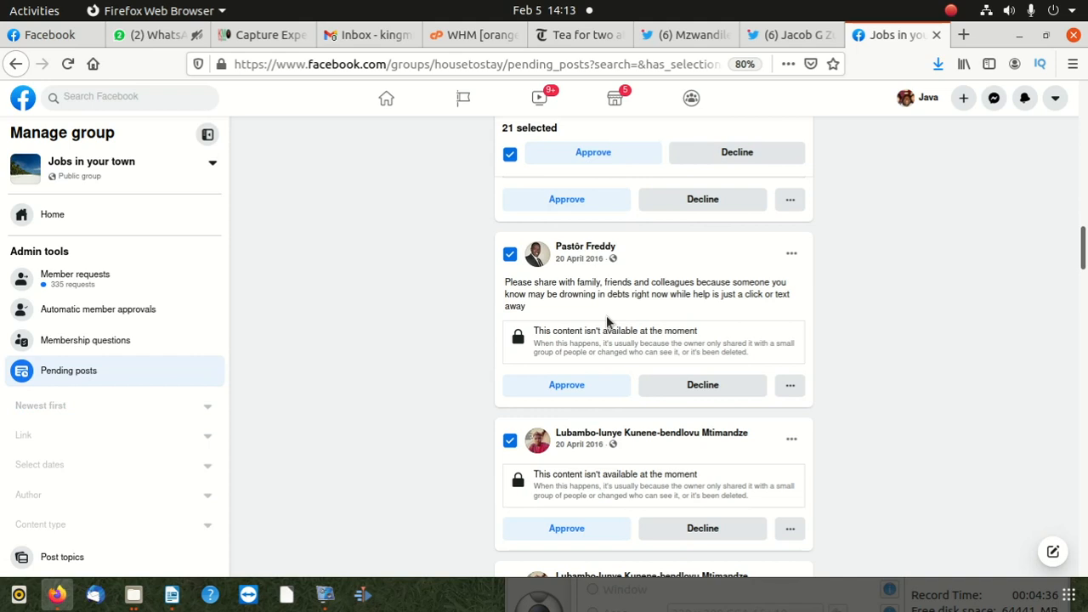
{"action": "scroll", "coordinate": [636, 332], "scroll_direction": "down", "scroll_amount": 5}
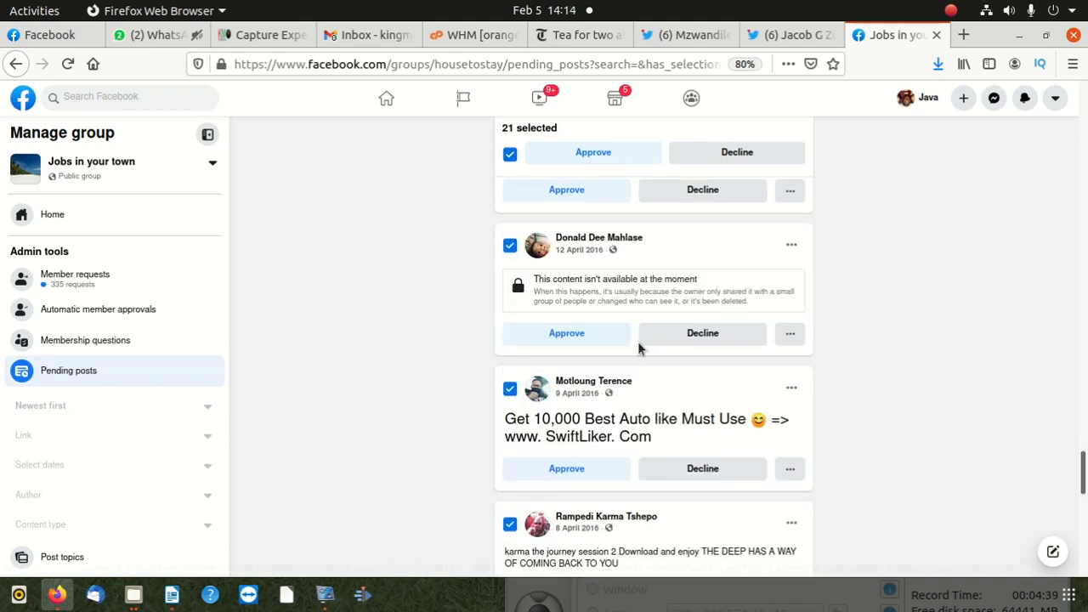
{"action": "left_click", "coordinate": [643, 333]}
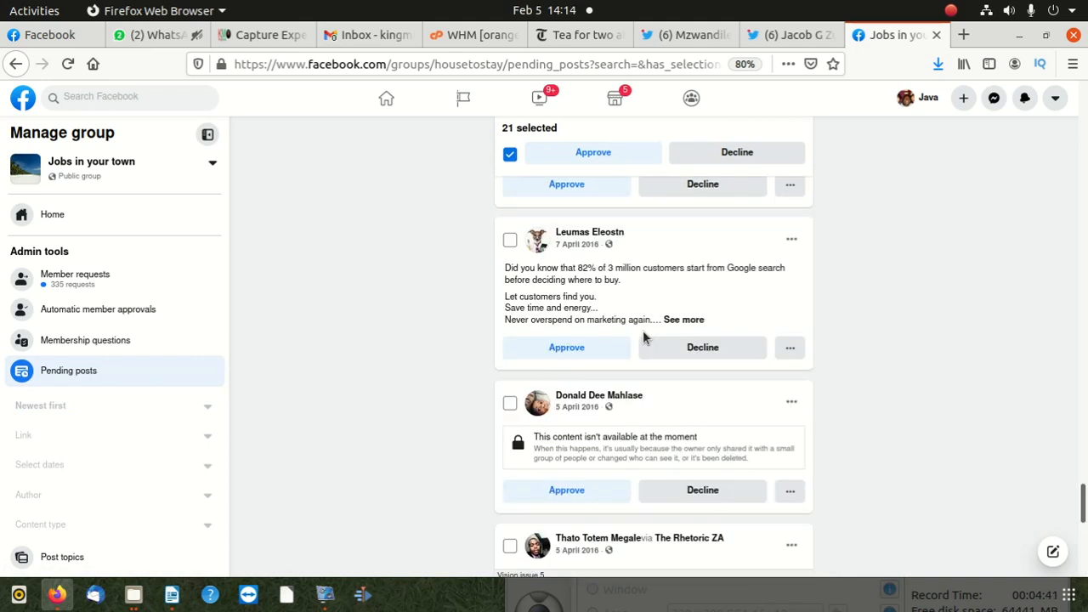
{"action": "scroll", "coordinate": [616, 319], "scroll_direction": "up", "scroll_amount": 3}
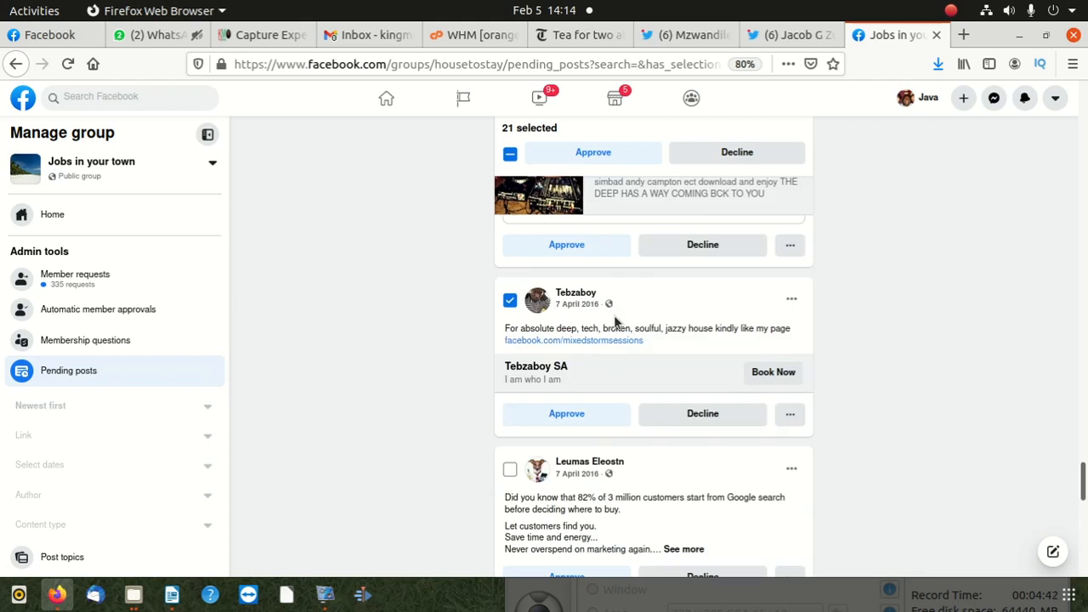
{"action": "left_click", "coordinate": [759, 150]}
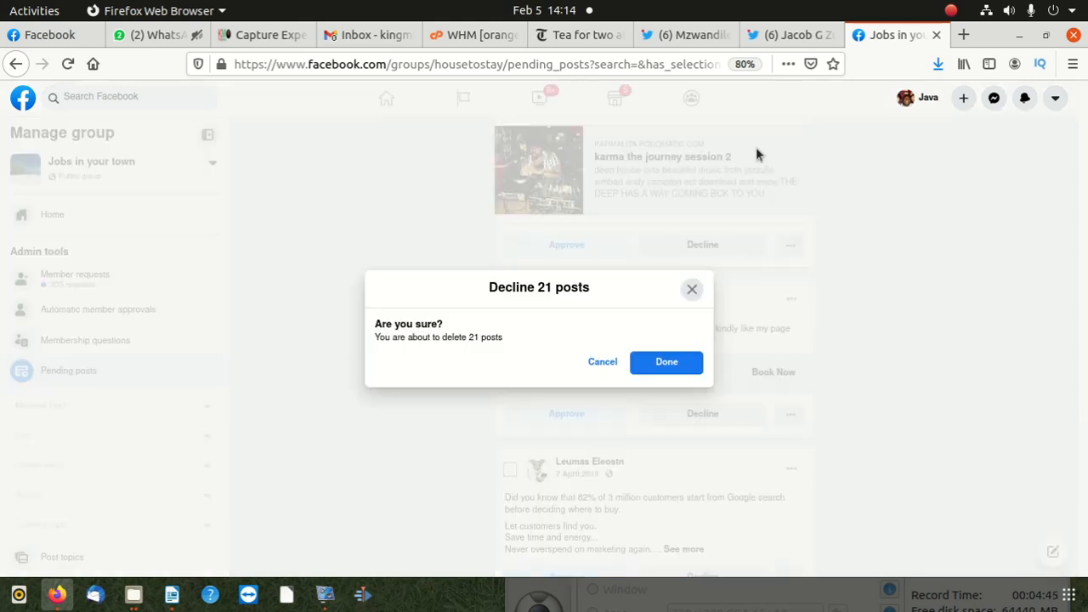
{"action": "left_click", "coordinate": [668, 363]}
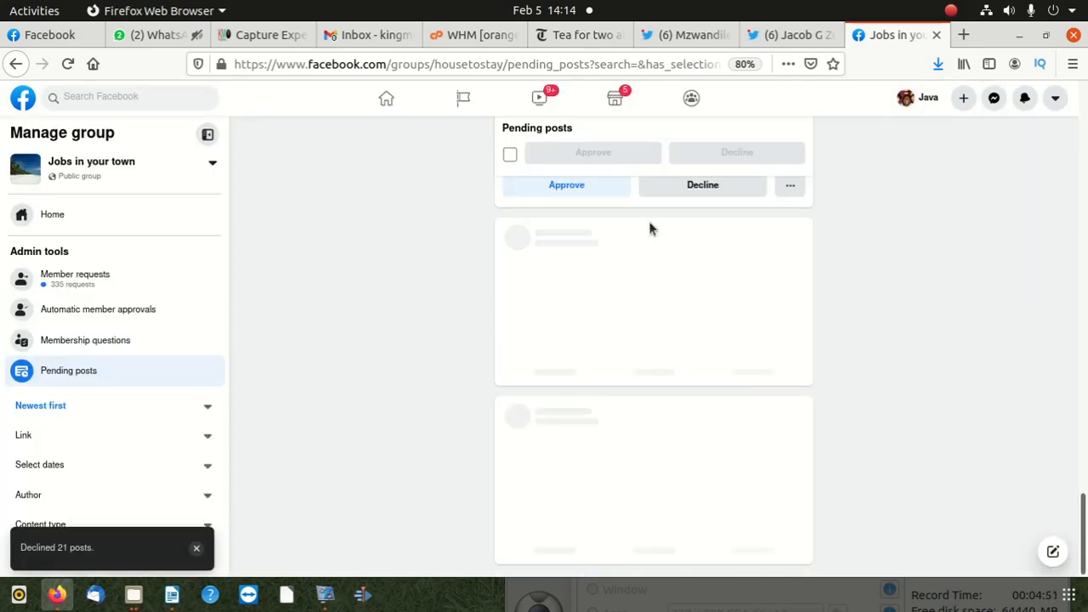
- Select all loaded pending posts and add the 8 March hidden-camera post and the 7 March Journey Mixtapes post
{"action": "left_click", "coordinate": [510, 154]}
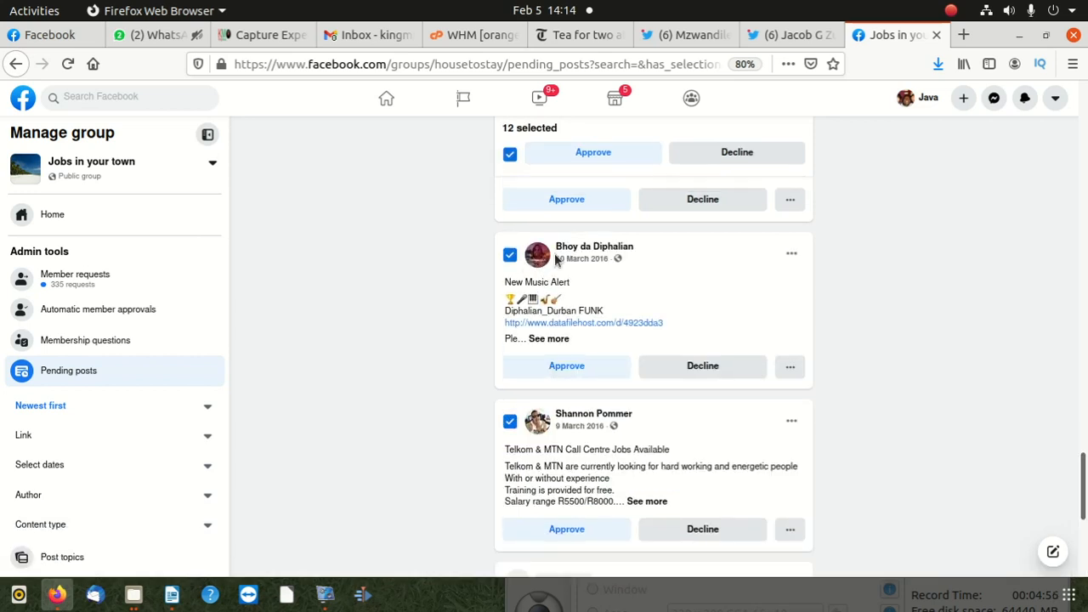
{"action": "scroll", "coordinate": [557, 272], "scroll_direction": "down", "scroll_amount": 3}
{"action": "scroll", "coordinate": [561, 270], "scroll_direction": "down", "scroll_amount": 1}
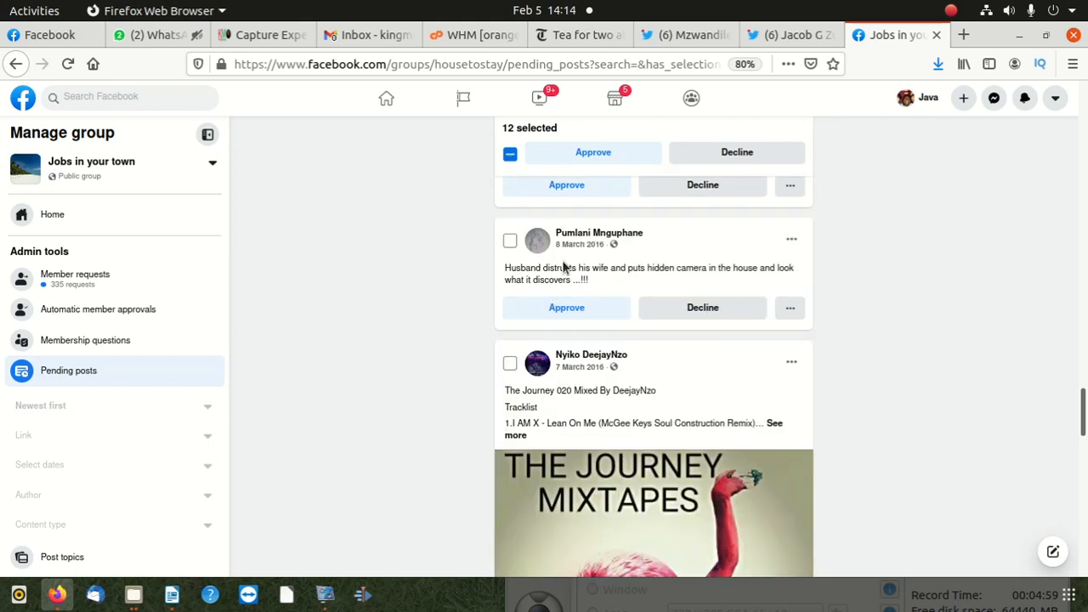
{"action": "left_click", "coordinate": [509, 241]}
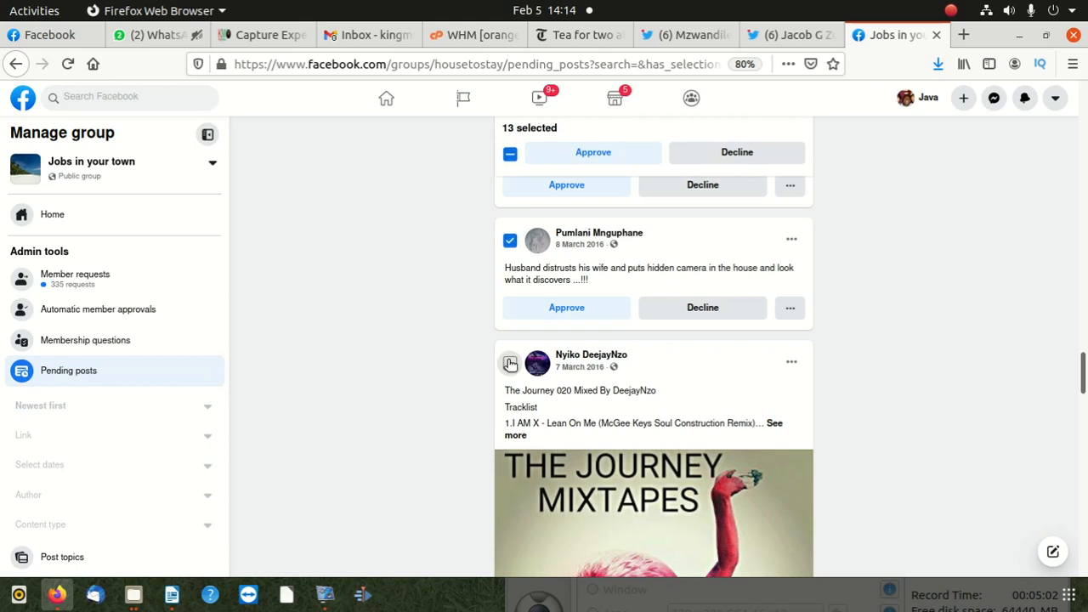
{"action": "left_click", "coordinate": [510, 362]}
- Add the 6 March 2016 posts, the 5 March Kxd Moon download post and the 4 March picture post to the selection
{"action": "scroll", "coordinate": [517, 365], "scroll_direction": "down", "scroll_amount": 7}
{"action": "left_click", "coordinate": [510, 310]}
{"action": "left_click", "coordinate": [510, 450]}
{"action": "scroll", "coordinate": [510, 451], "scroll_direction": "down", "scroll_amount": 3}
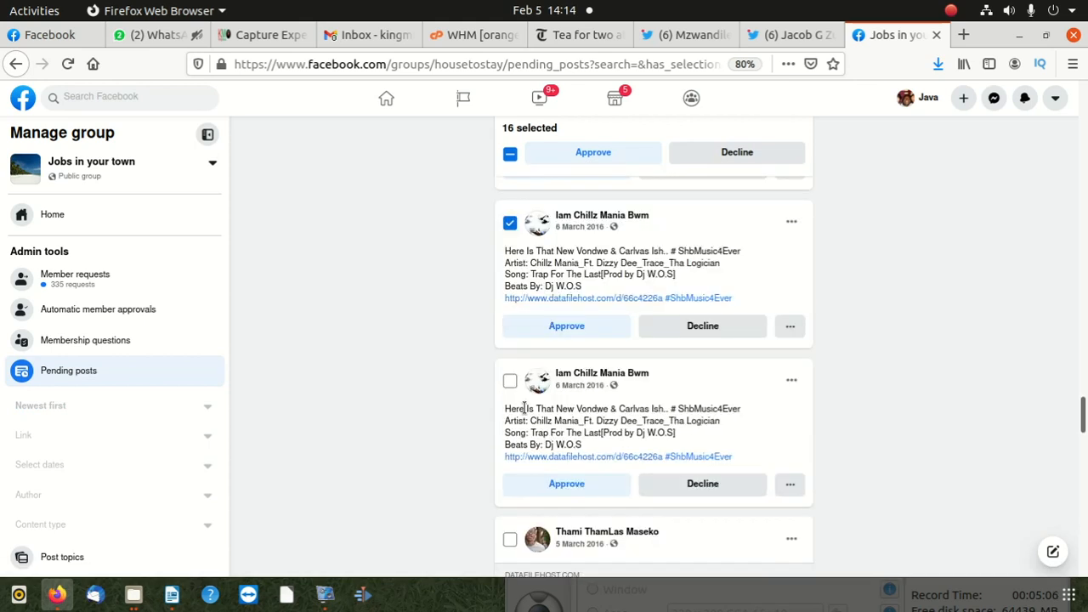
{"action": "left_click", "coordinate": [510, 381]}
{"action": "left_click", "coordinate": [510, 536]}
{"action": "scroll", "coordinate": [510, 536], "scroll_direction": "down", "scroll_amount": 3}
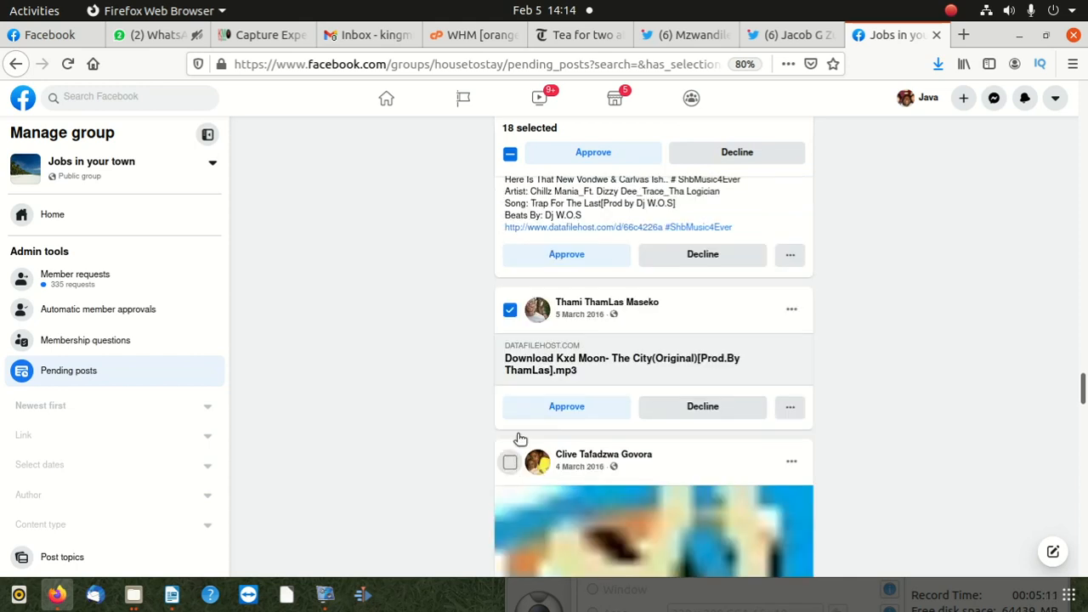
{"action": "left_click", "coordinate": [510, 462]}
- Add the two 20 February 2016 posts sharing the Suruvibes.com photo to the selection
{"action": "scroll", "coordinate": [520, 439], "scroll_direction": "down", "scroll_amount": 9}
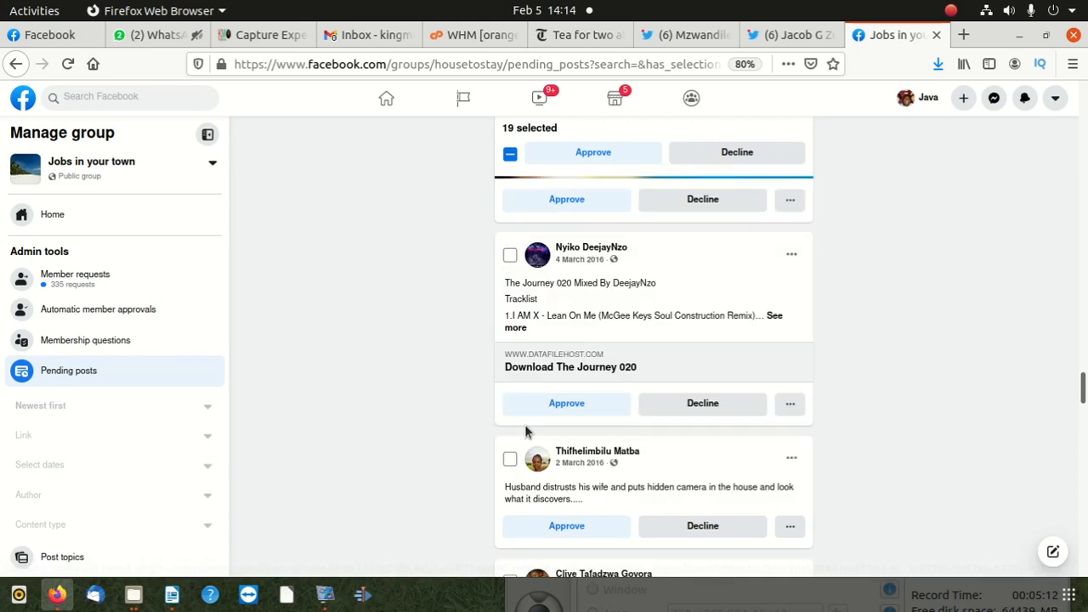
{"action": "scroll", "coordinate": [527, 435], "scroll_direction": "down", "scroll_amount": 10}
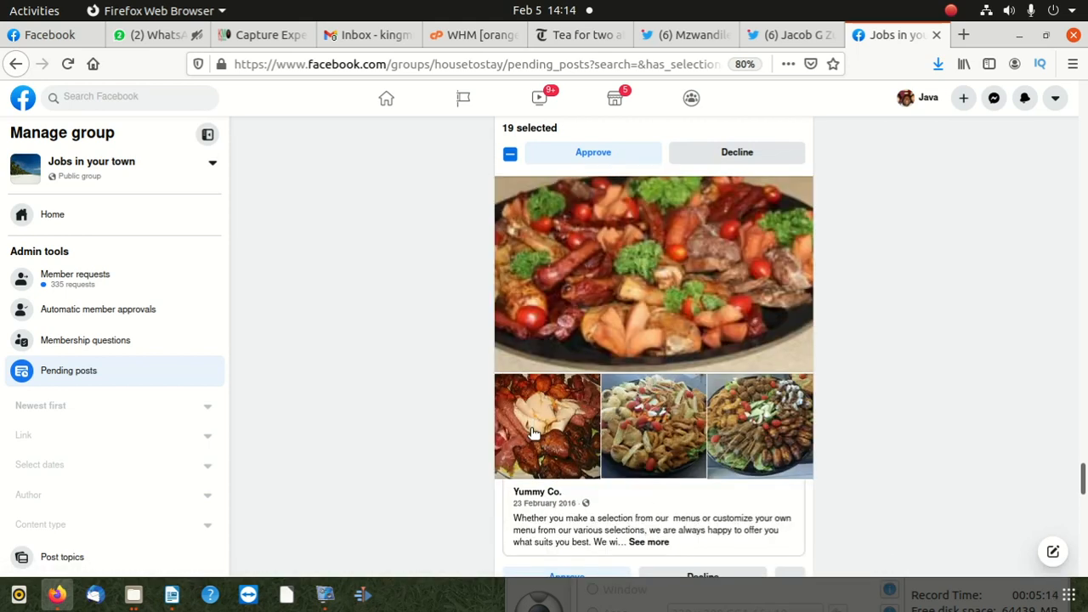
{"action": "scroll", "coordinate": [532, 434], "scroll_direction": "down", "scroll_amount": 10}
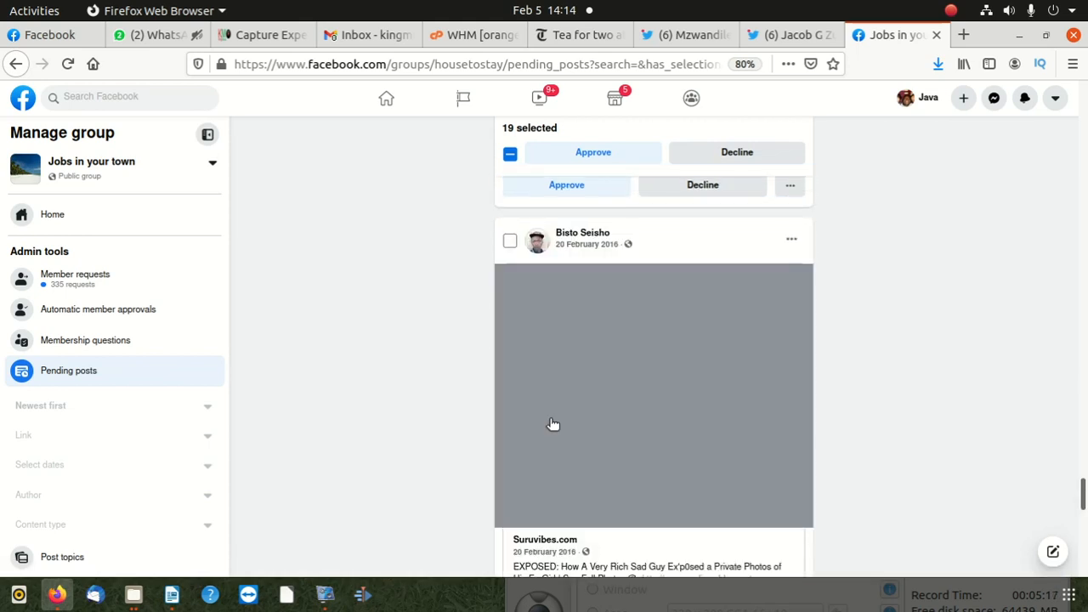
{"action": "scroll", "coordinate": [553, 424], "scroll_direction": "down", "scroll_amount": 3}
{"action": "scroll", "coordinate": [549, 437], "scroll_direction": "down", "scroll_amount": 10}
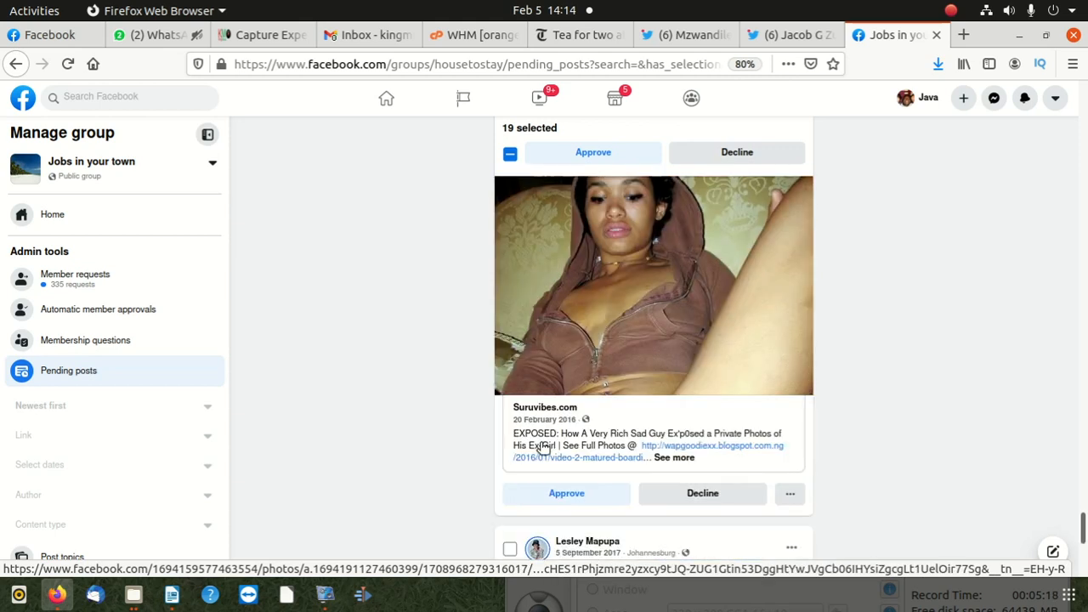
{"action": "scroll", "coordinate": [544, 445], "scroll_direction": "down", "scroll_amount": 2}
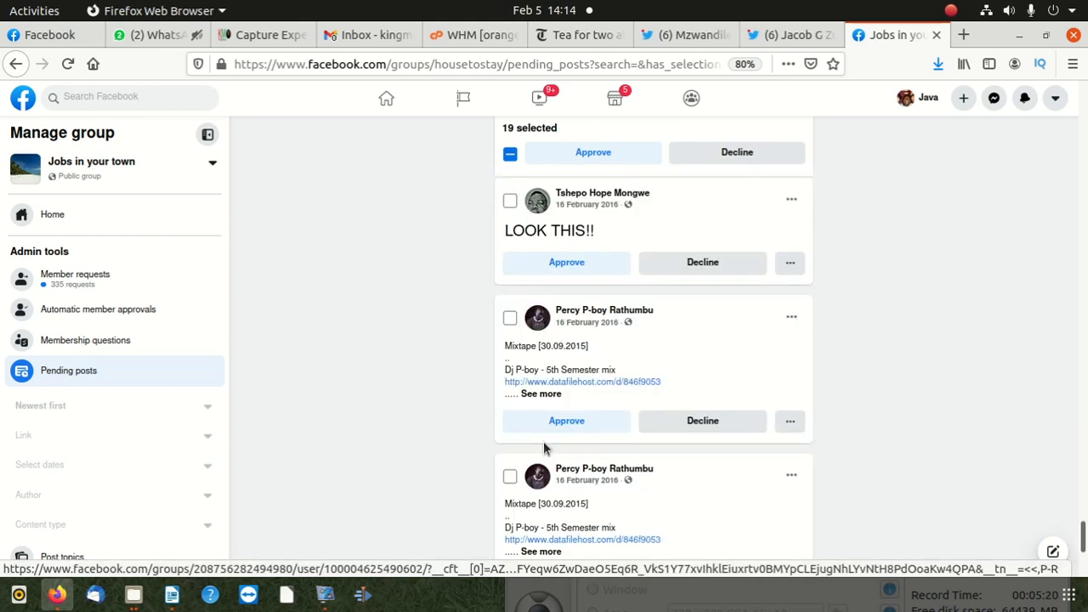
{"action": "scroll", "coordinate": [545, 441], "scroll_direction": "up", "scroll_amount": 6}
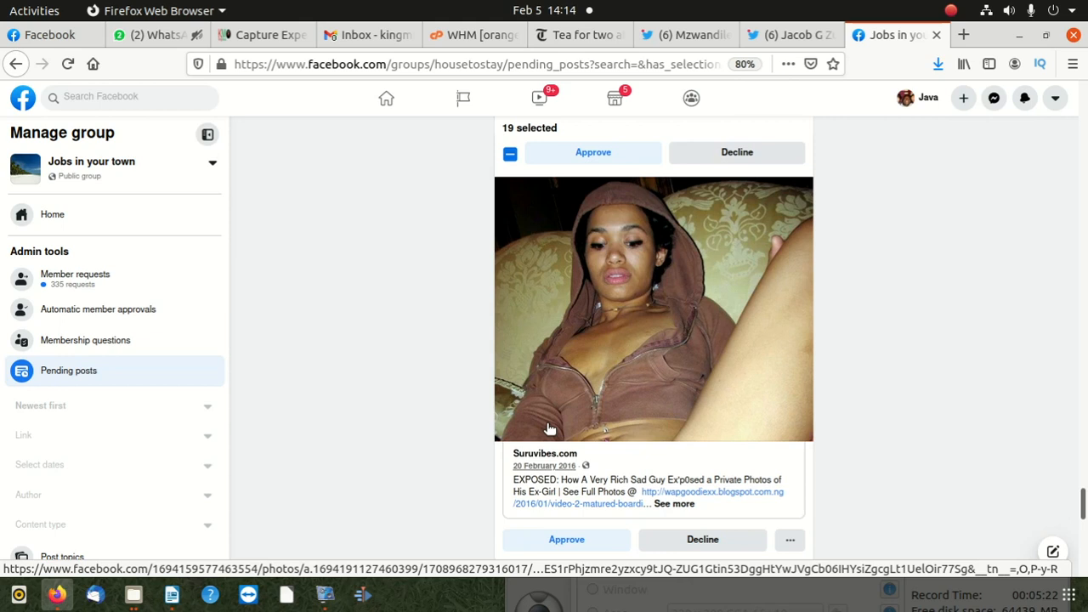
{"action": "scroll", "coordinate": [548, 427], "scroll_direction": "up", "scroll_amount": 1}
{"action": "left_click", "coordinate": [510, 184]}
{"action": "scroll", "coordinate": [536, 243], "scroll_direction": "up", "scroll_amount": 5}
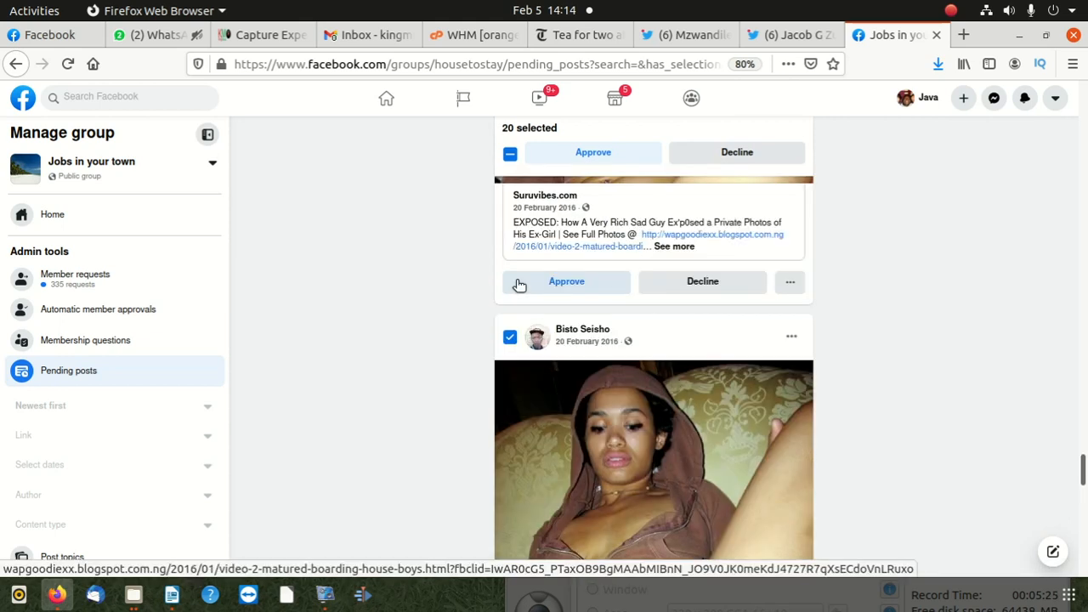
{"action": "scroll", "coordinate": [521, 264], "scroll_direction": "up", "scroll_amount": 5}
{"action": "left_click", "coordinate": [510, 240]}
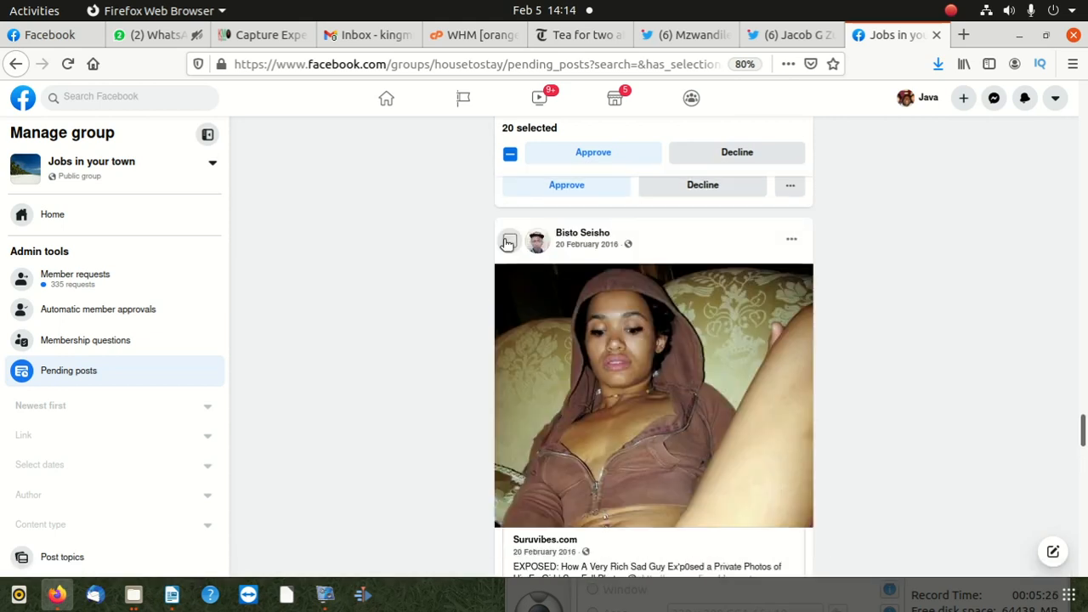
- Add the 16 February "karma the journey session 1" post and the 31 January "This Baby Was Born Without Nose" post to the selection
{"action": "scroll", "coordinate": [558, 335], "scroll_direction": "down", "scroll_amount": 5}
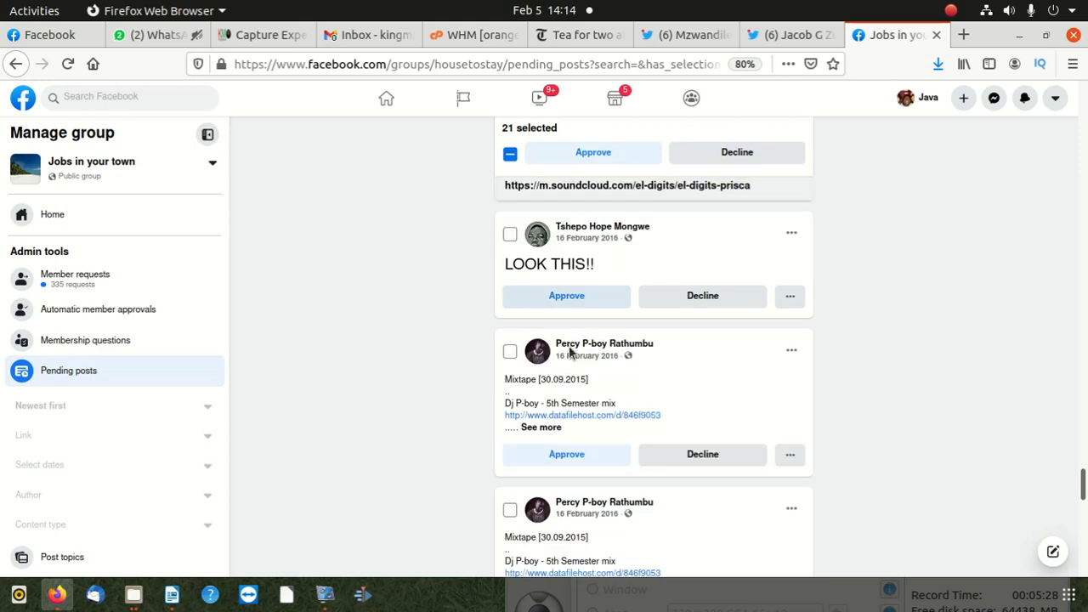
{"action": "scroll", "coordinate": [570, 351], "scroll_direction": "down", "scroll_amount": 6}
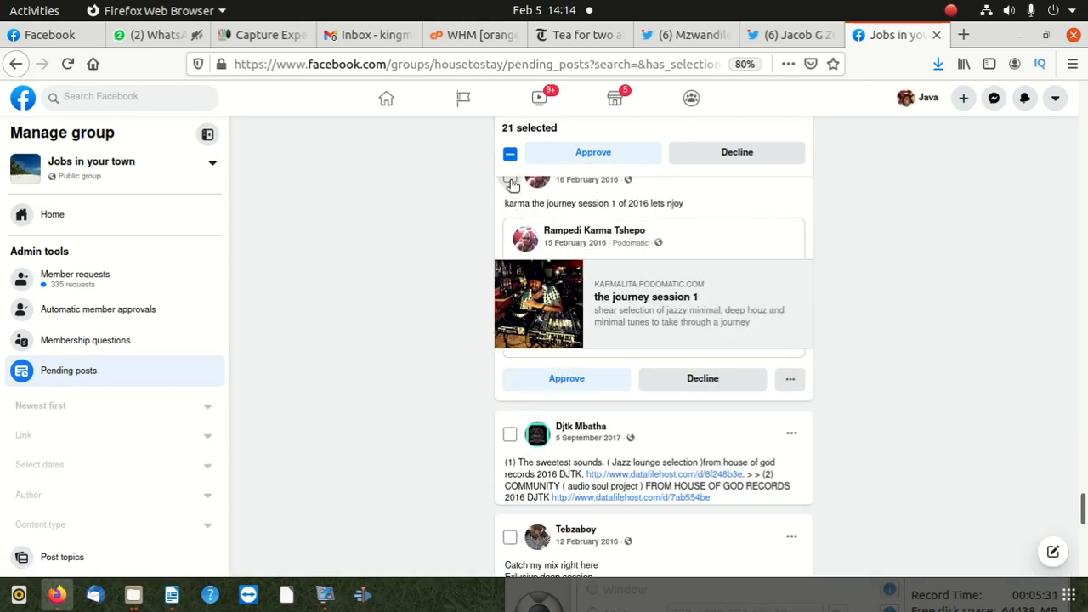
{"action": "left_click", "coordinate": [511, 182]}
{"action": "scroll", "coordinate": [508, 382], "scroll_direction": "down", "scroll_amount": 10}
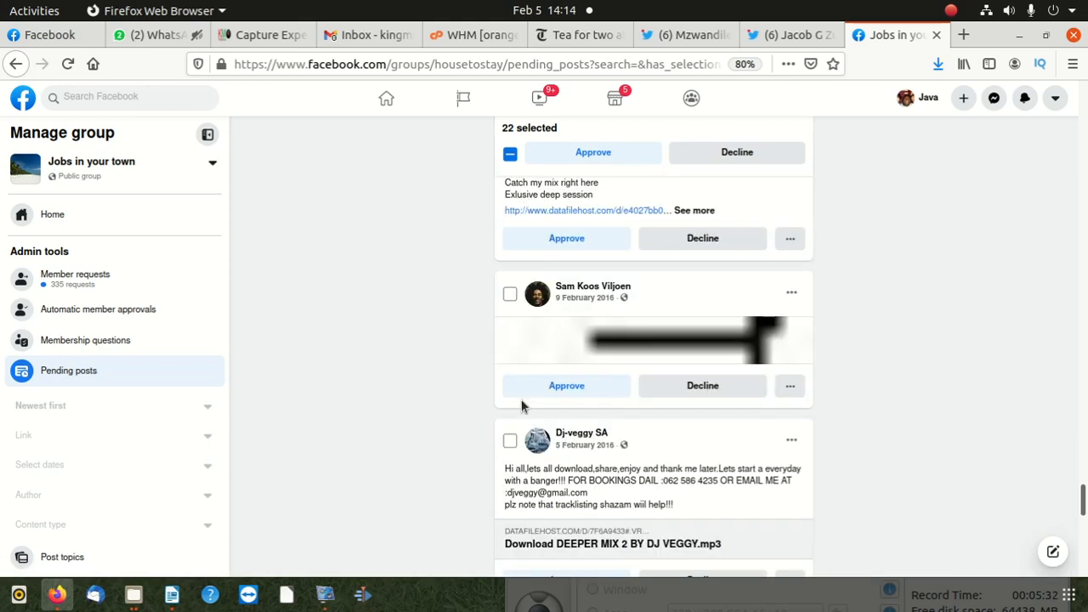
{"action": "scroll", "coordinate": [548, 416], "scroll_direction": "down", "scroll_amount": 10}
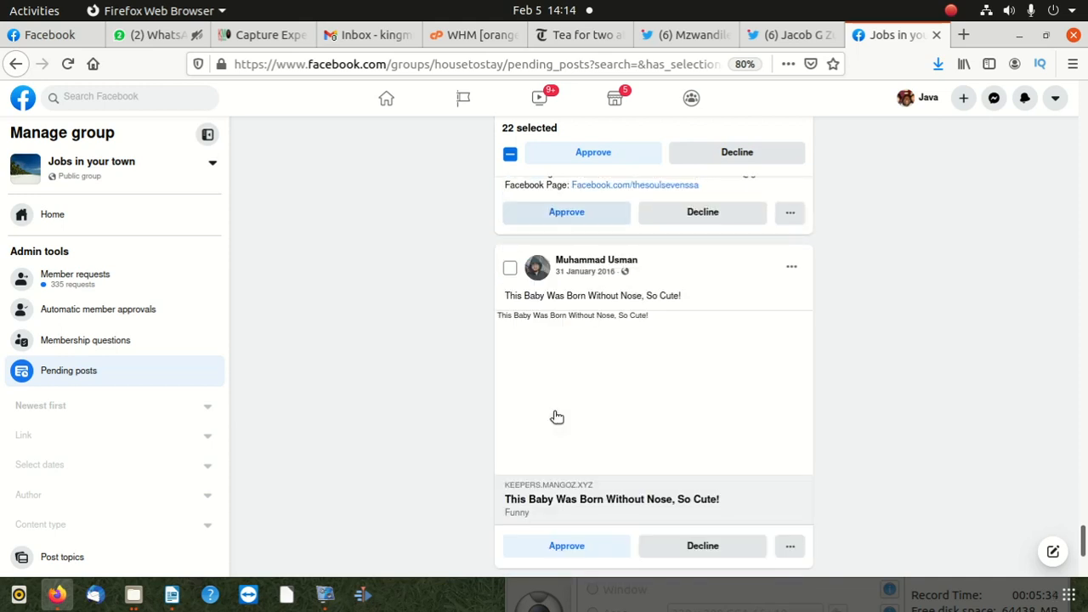
{"action": "left_click", "coordinate": [510, 268]}
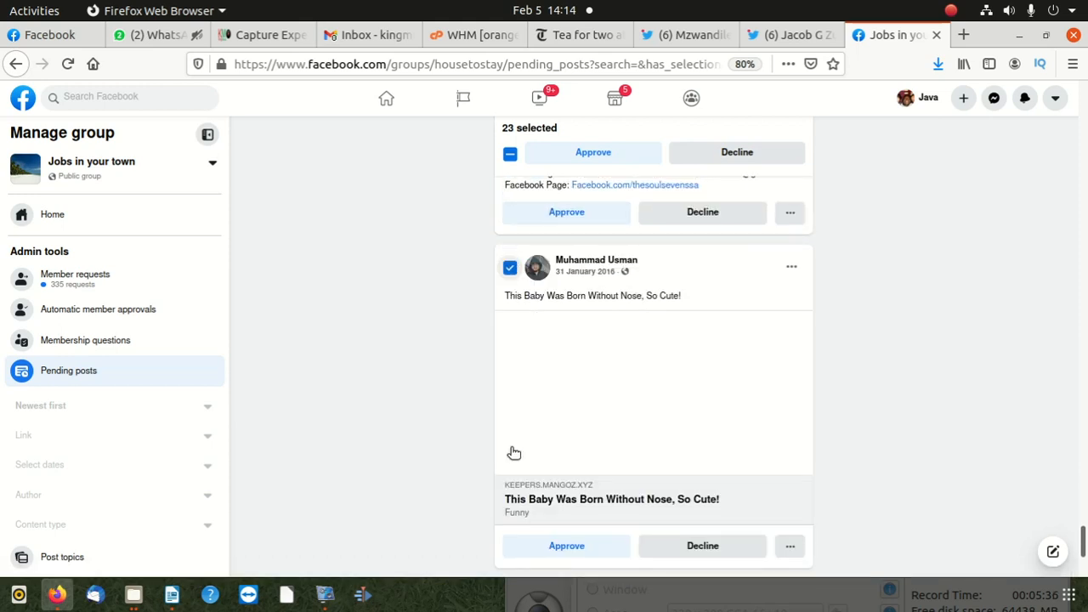
- Add the 29 January Dj rastee mix, 28 January APPLELIKER, 27 January UltiMix 8 and unavailable 26 January posts to the selection
{"action": "scroll", "coordinate": [529, 489], "scroll_direction": "down", "scroll_amount": 5}
{"action": "scroll", "coordinate": [554, 447], "scroll_direction": "down", "scroll_amount": 4}
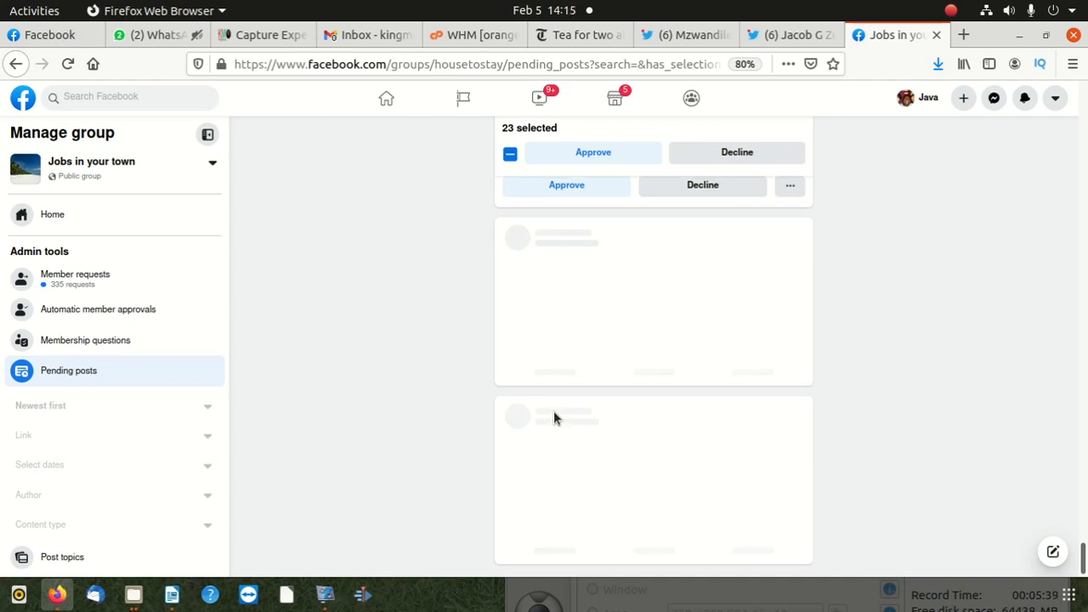
{"action": "scroll", "coordinate": [543, 400], "scroll_direction": "down", "scroll_amount": 3}
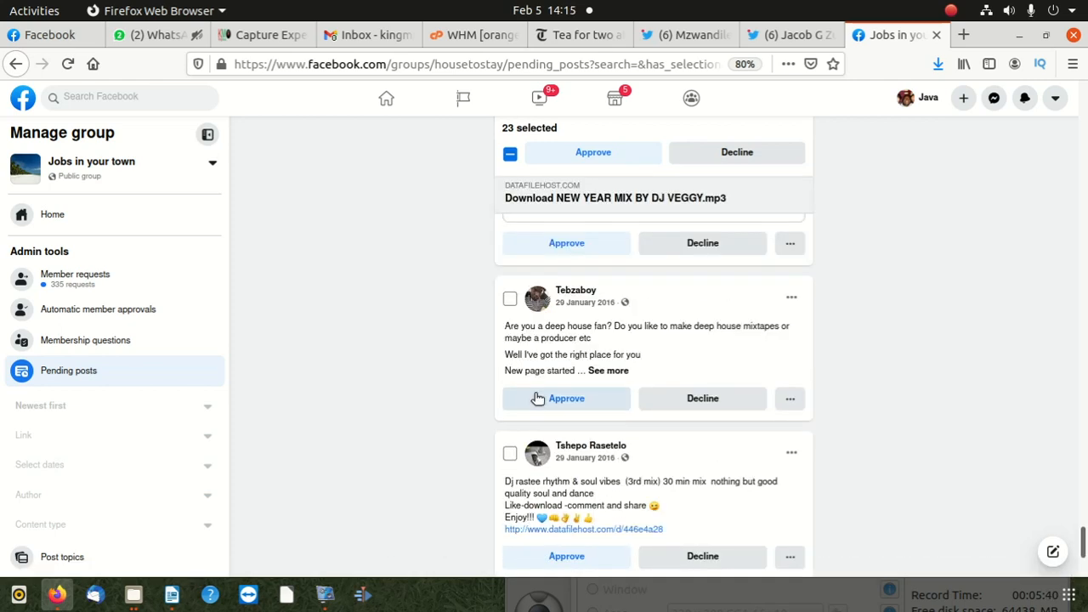
{"action": "left_click", "coordinate": [510, 453]}
{"action": "scroll", "coordinate": [518, 459], "scroll_direction": "down", "scroll_amount": 3}
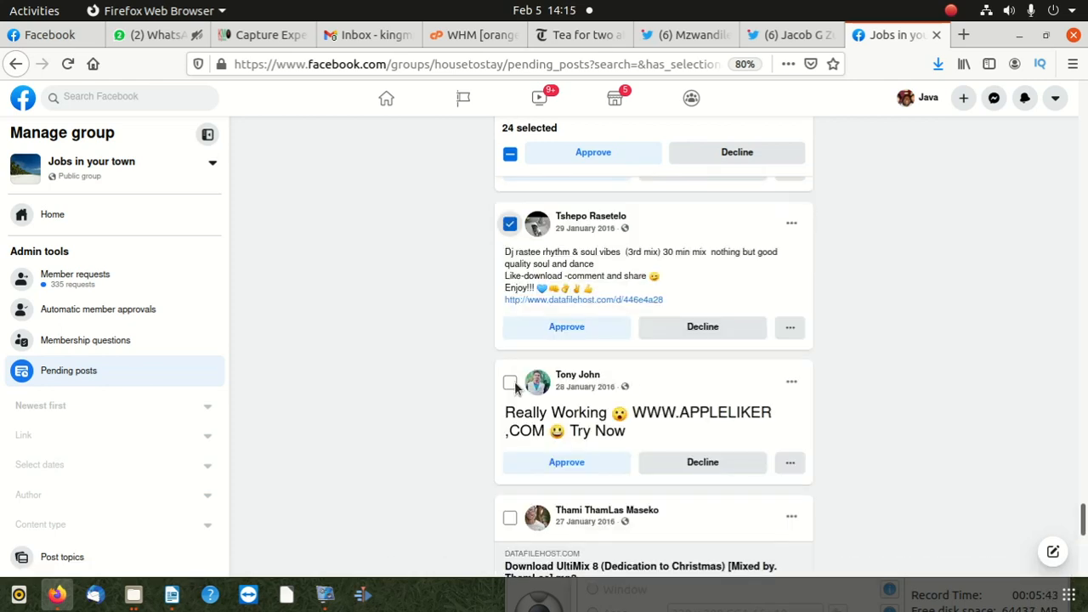
{"action": "left_click", "coordinate": [510, 383]}
{"action": "left_click", "coordinate": [510, 521]}
{"action": "scroll", "coordinate": [523, 497], "scroll_direction": "down", "scroll_amount": 6}
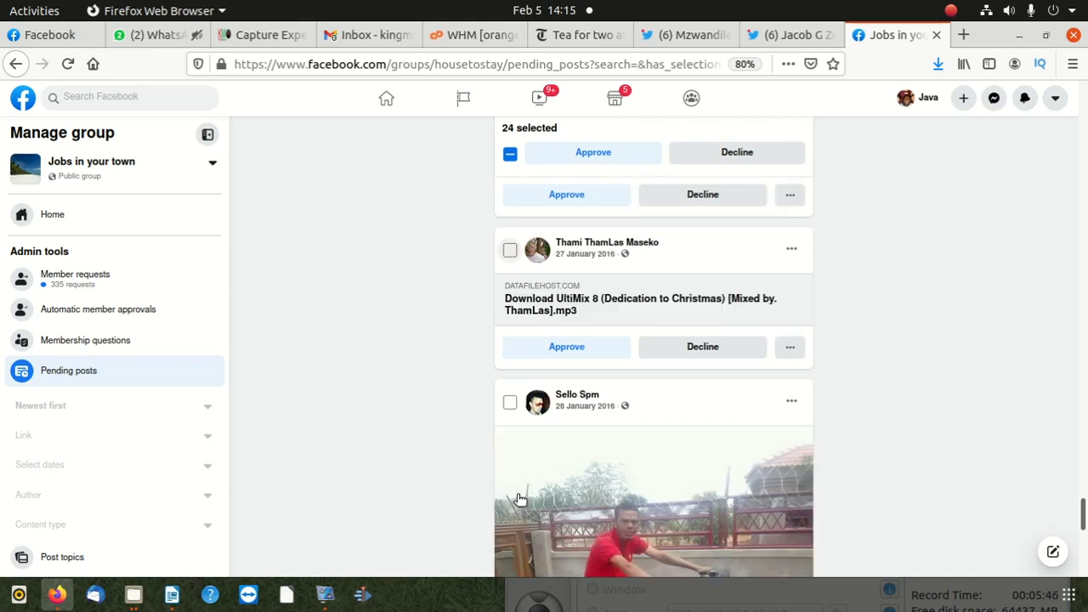
{"action": "scroll", "coordinate": [536, 475], "scroll_direction": "down", "scroll_amount": 4}
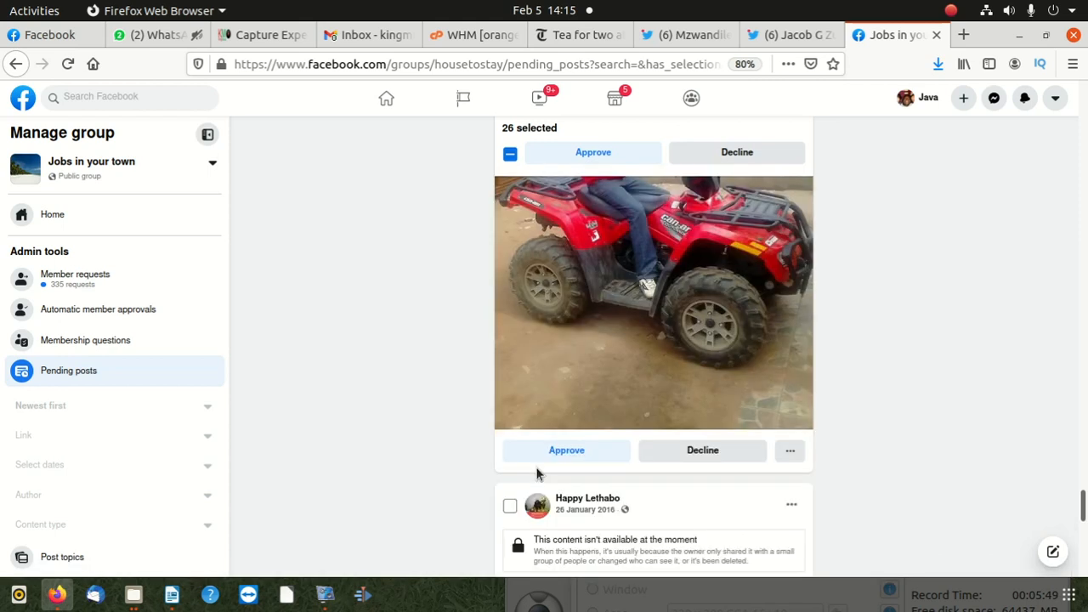
{"action": "scroll", "coordinate": [539, 466], "scroll_direction": "down", "scroll_amount": 3}
{"action": "left_click", "coordinate": [510, 226]}
{"action": "scroll", "coordinate": [522, 255], "scroll_direction": "down", "scroll_amount": 3}
{"action": "scroll", "coordinate": [535, 402], "scroll_direction": "down", "scroll_amount": 3}
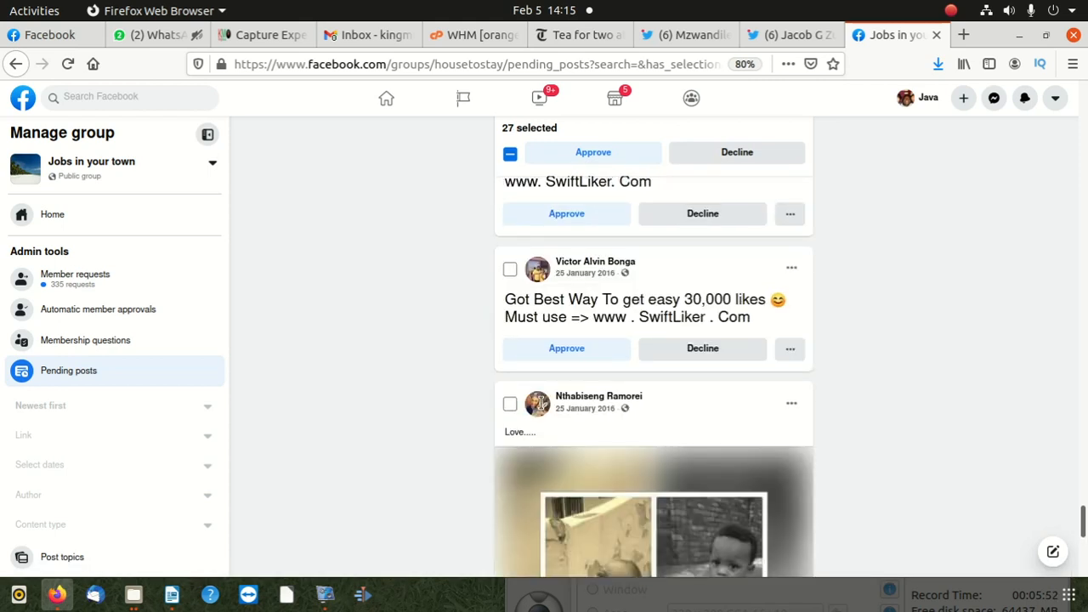
- Decline all the selected pending posts together and confirm the action
{"action": "mouse_move", "coordinate": [552, 396]}
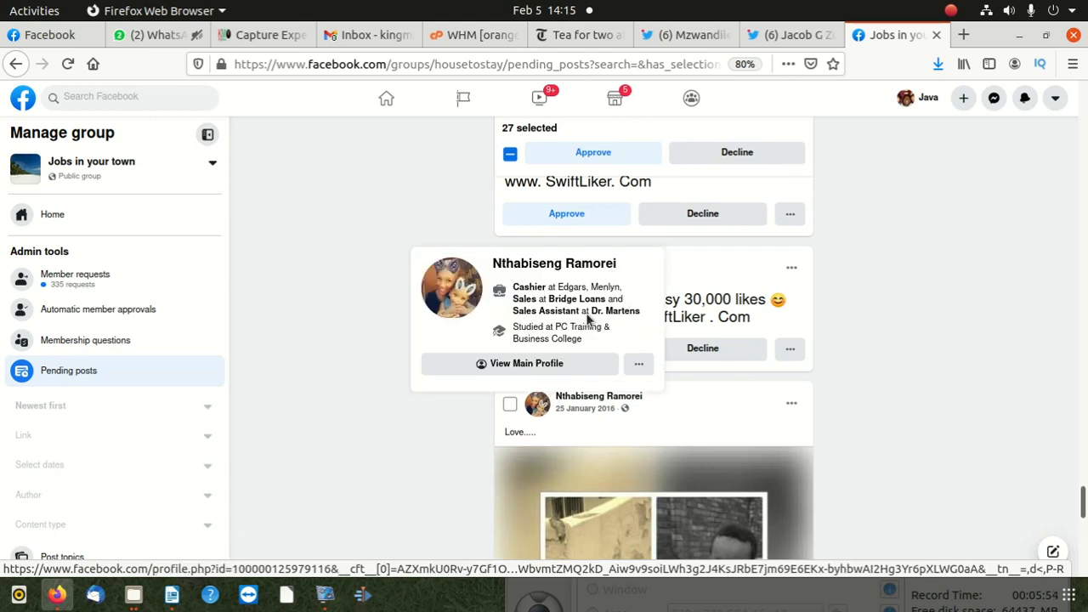
{"action": "scroll", "coordinate": [586, 318], "scroll_direction": "down", "scroll_amount": 4}
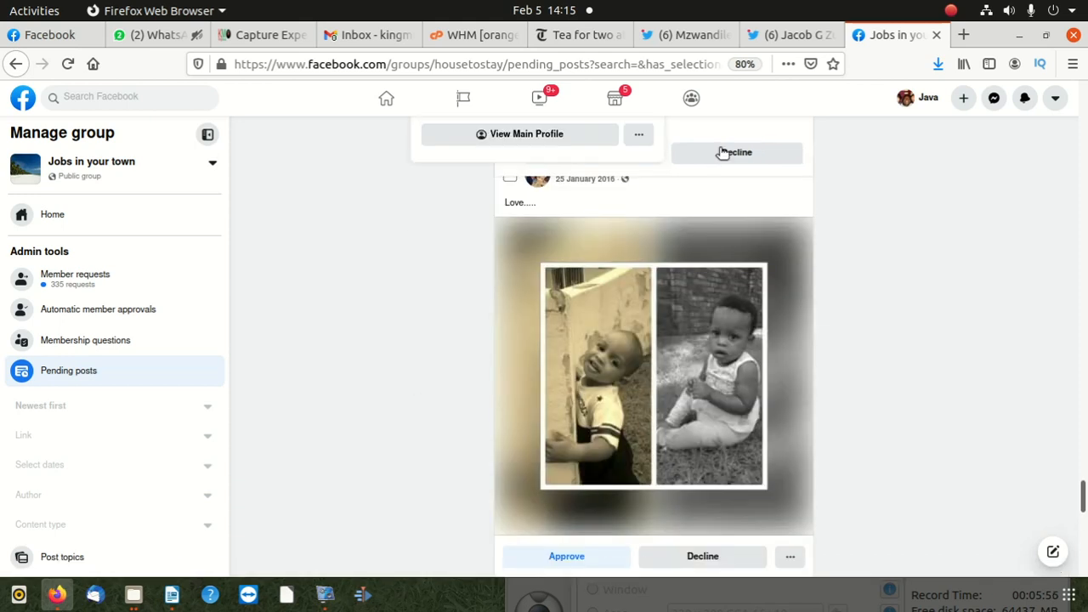
{"action": "left_click", "coordinate": [723, 153]}
{"action": "left_click", "coordinate": [689, 361]}
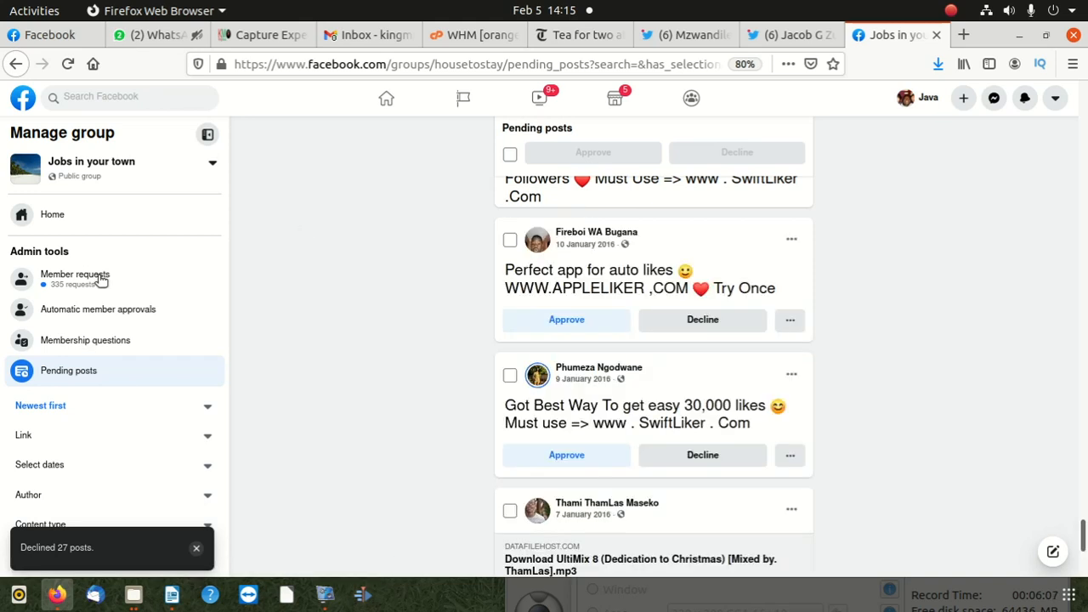
- Approve all member requests of the group at once and confirm adding these people
{"action": "left_click", "coordinate": [74, 276]}
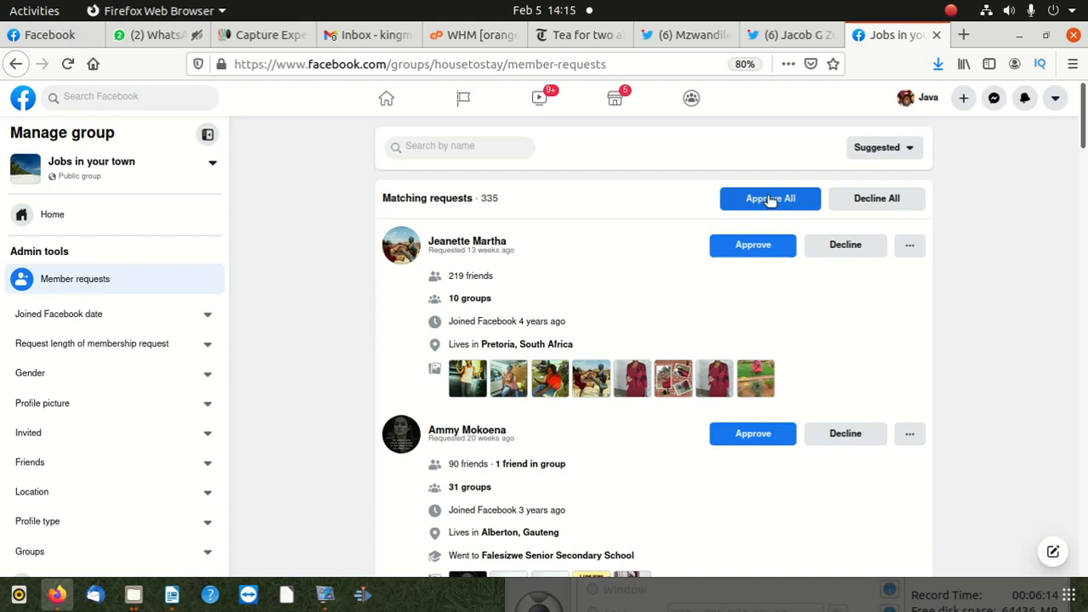
{"action": "left_click", "coordinate": [772, 198]}
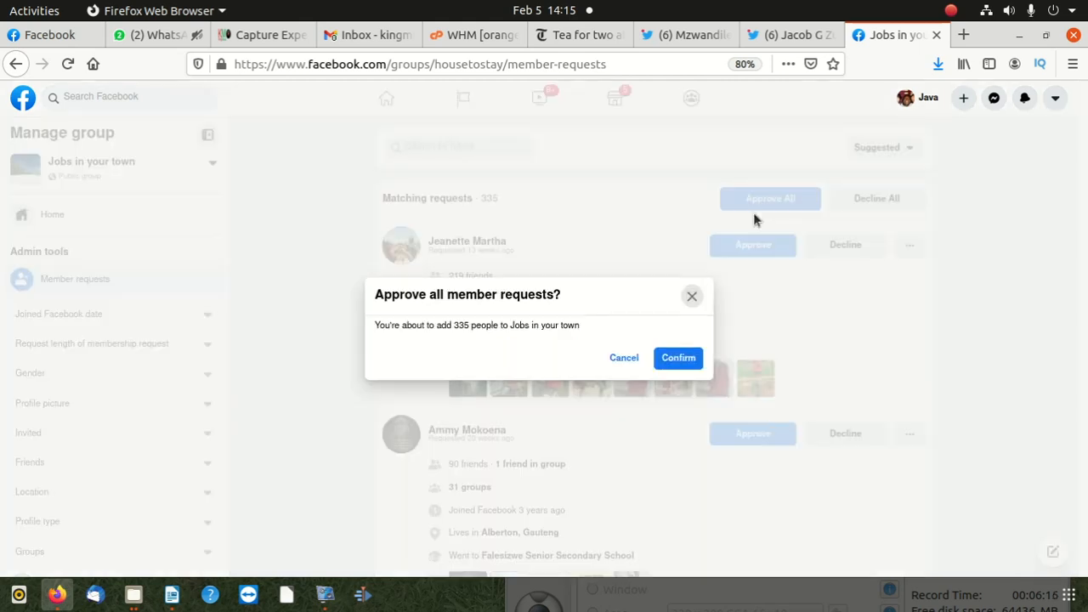
{"action": "left_click", "coordinate": [687, 358]}
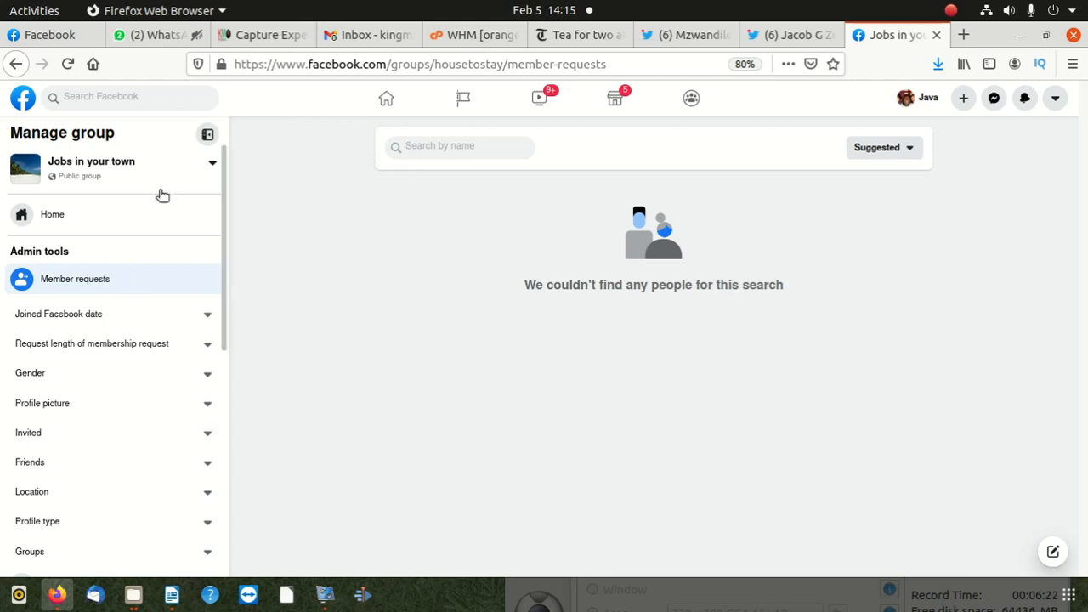
- Check the list of managed groups and look through the admin tools and member request filters of the current group
{"action": "left_click", "coordinate": [115, 166]}
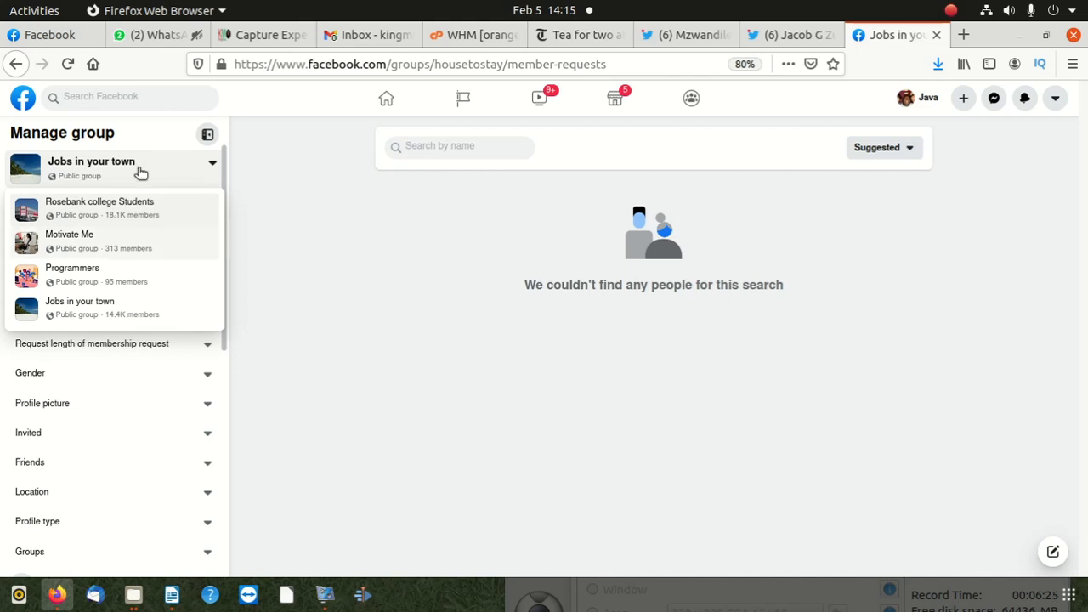
{"action": "left_click", "coordinate": [261, 332]}
{"action": "scroll", "coordinate": [104, 323], "scroll_direction": "down", "scroll_amount": 2}
{"action": "scroll", "coordinate": [106, 319], "scroll_direction": "up", "scroll_amount": 2}
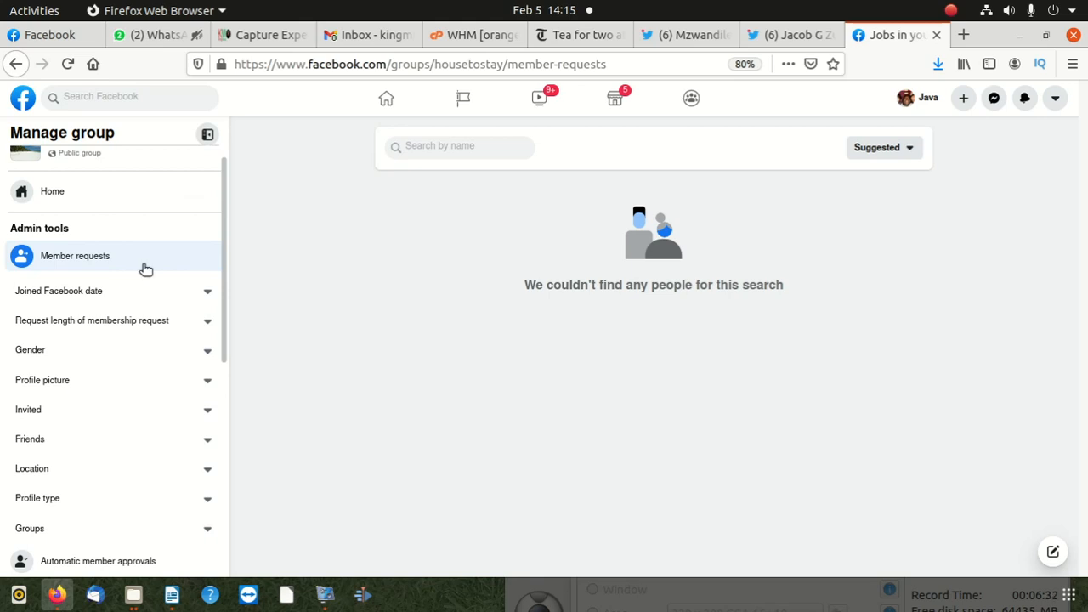
{"action": "scroll", "coordinate": [145, 281], "scroll_direction": "down", "scroll_amount": 4}
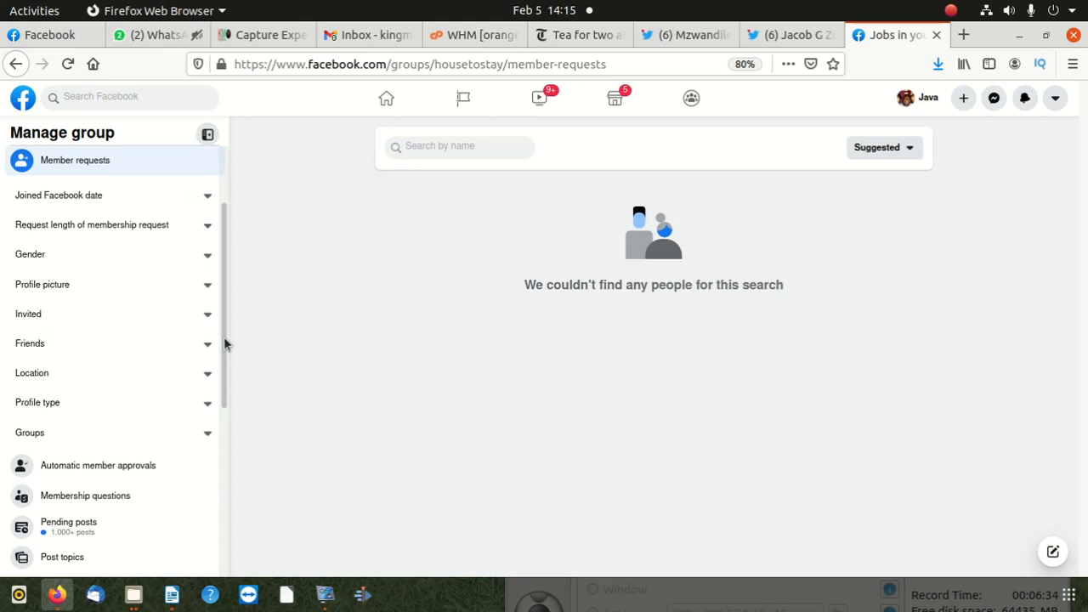
{"action": "left_click_drag", "start_coordinate": [224, 343], "coordinate": [226, 311]}
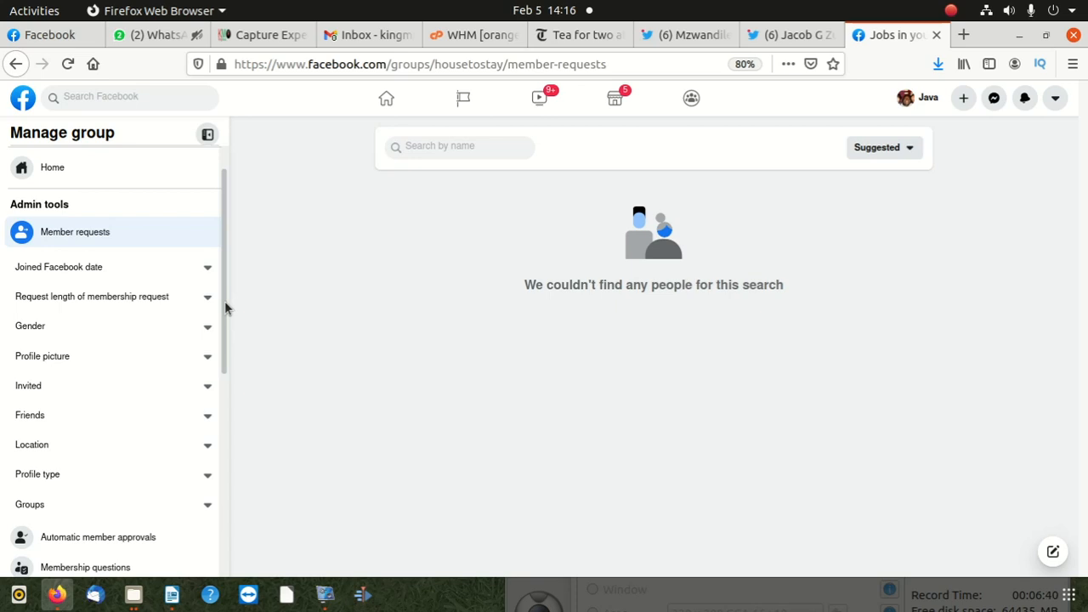
{"action": "scroll", "coordinate": [150, 308], "scroll_direction": "down", "scroll_amount": 5}
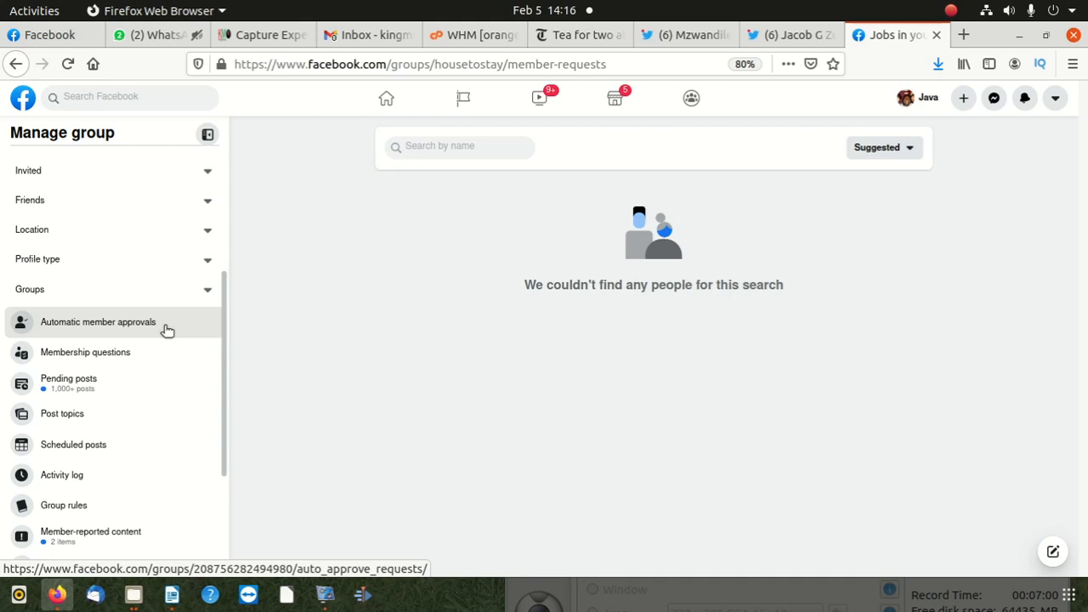
- View the group's member-reported content and bring up its automatic member approvals page
{"action": "left_click", "coordinate": [167, 329]}
{"action": "scroll", "coordinate": [145, 331], "scroll_direction": "down", "scroll_amount": 5}
{"action": "left_click", "coordinate": [133, 331]}
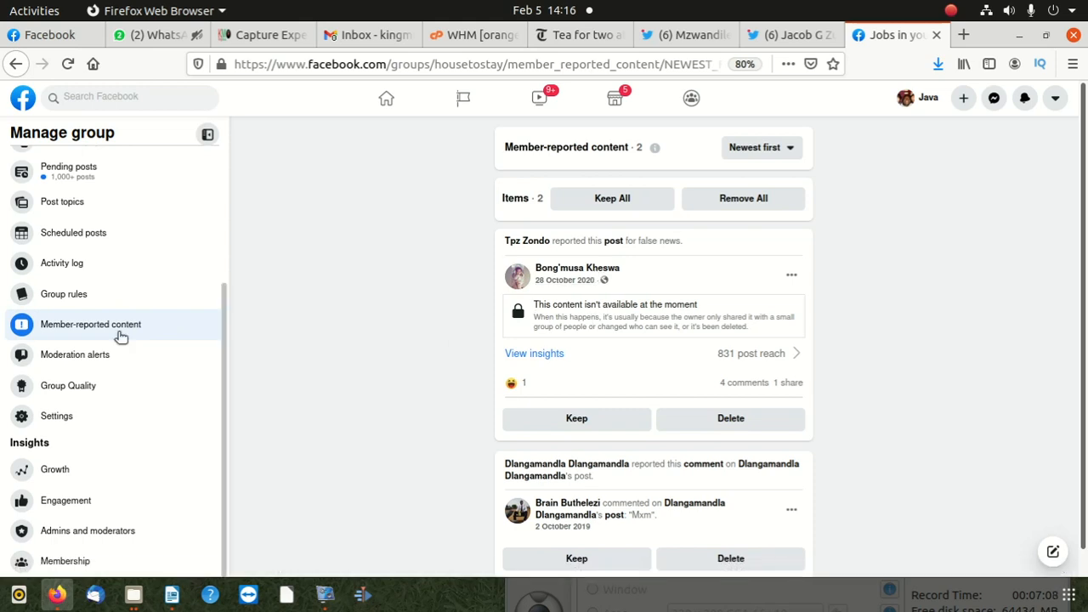
{"action": "scroll", "coordinate": [204, 332], "scroll_direction": "up", "scroll_amount": 4}
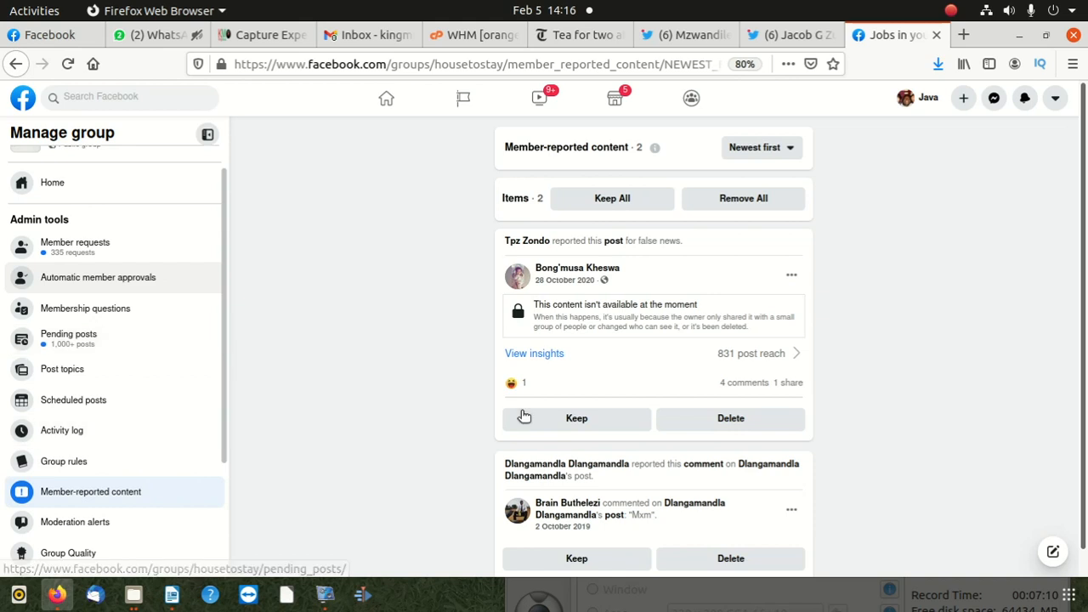
{"action": "left_click", "coordinate": [139, 281]}
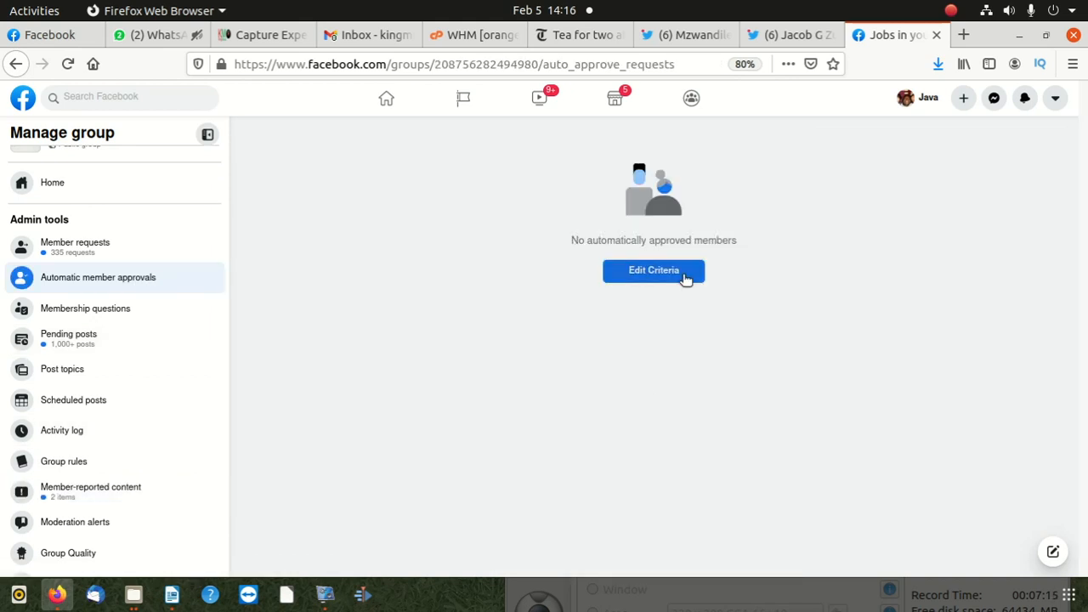
- Review the automatic member approval criteria and the choices for how long ago members joined Facebook, and close the dialog without confirming
{"action": "left_click", "coordinate": [685, 277]}
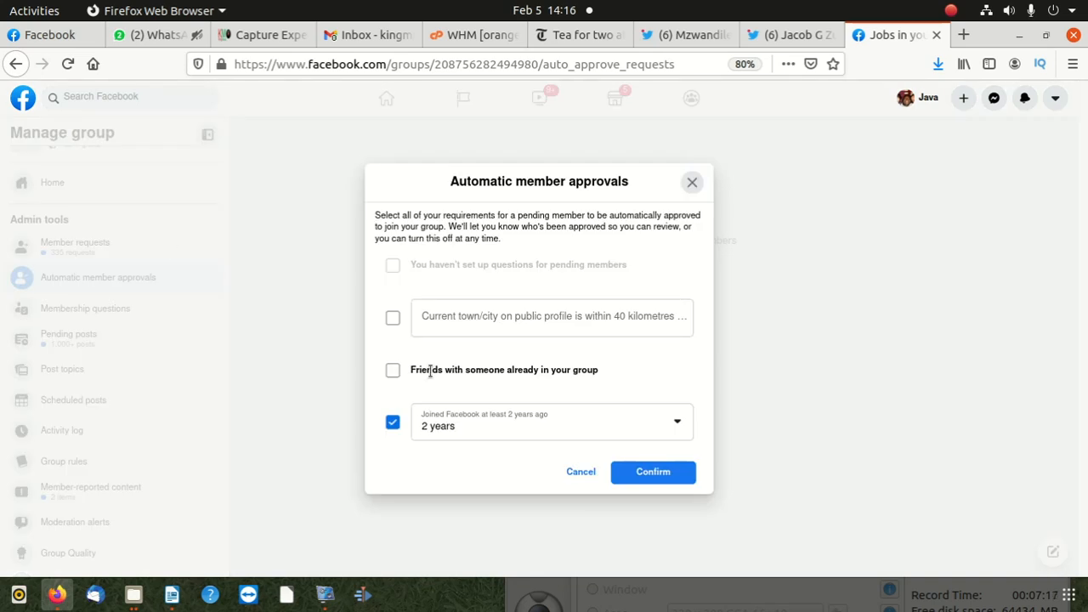
{"action": "left_click", "coordinate": [473, 428]}
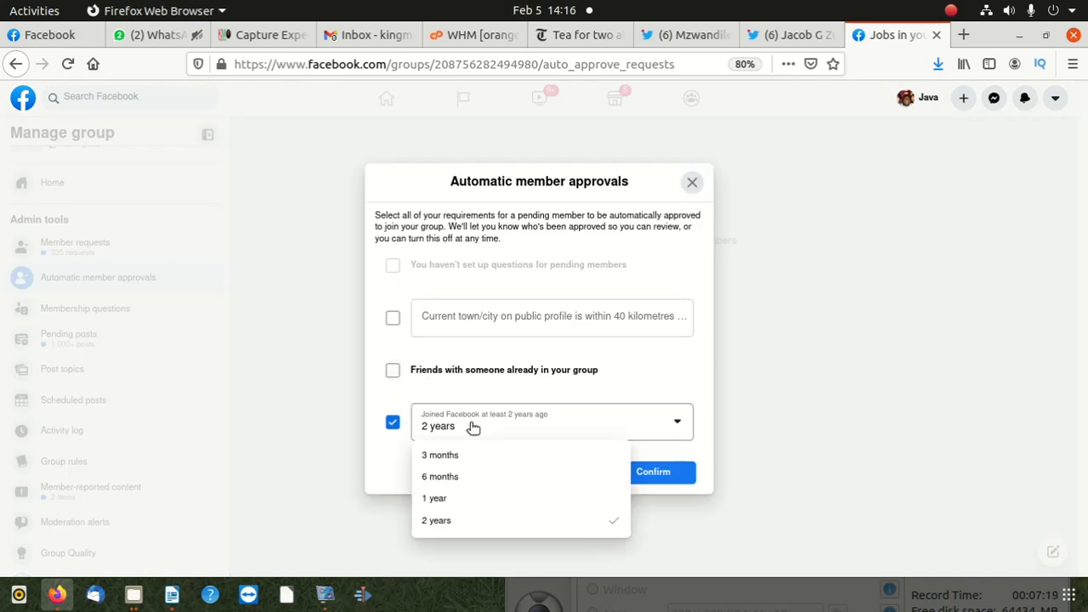
{"action": "left_click", "coordinate": [387, 390]}
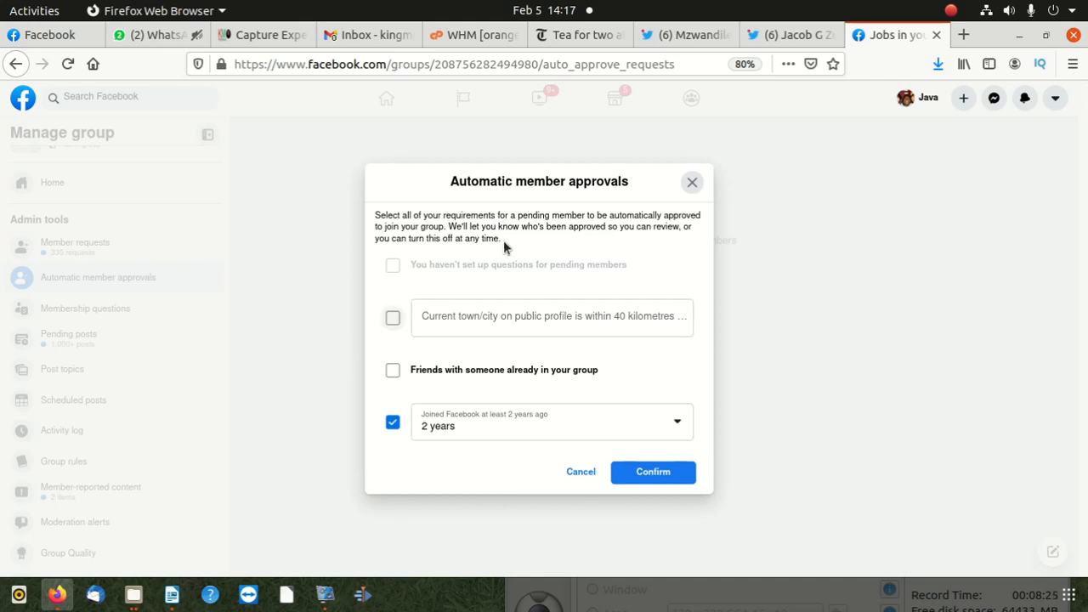
{"action": "left_click", "coordinate": [694, 185]}
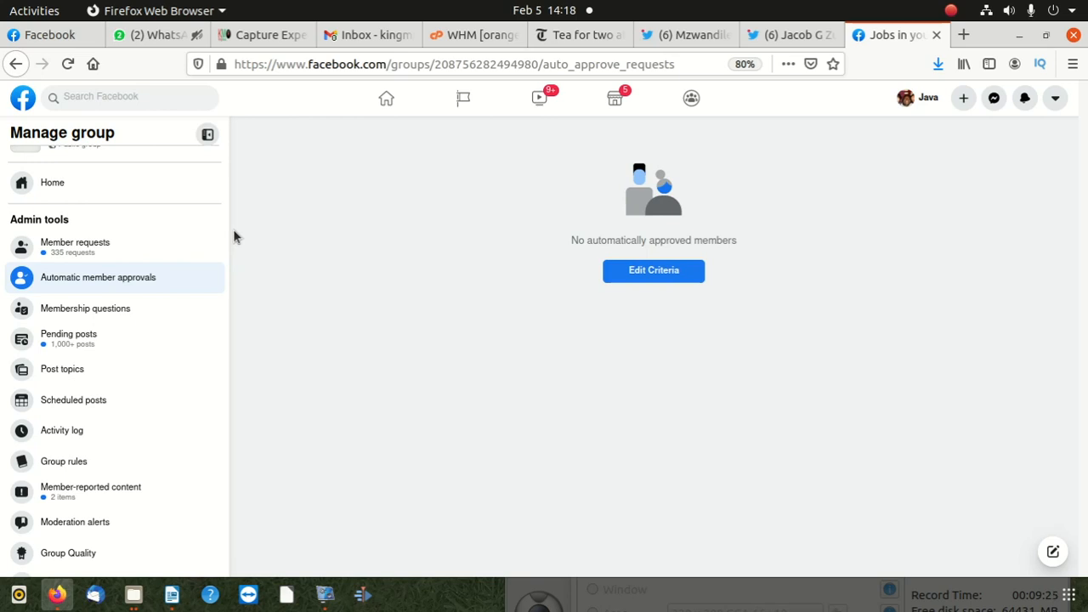
- Bring up the group's pending posts, select all the loaded posts and decline them together, confirming the deletion
{"action": "scroll", "coordinate": [213, 260], "scroll_direction": "down", "scroll_amount": 2}
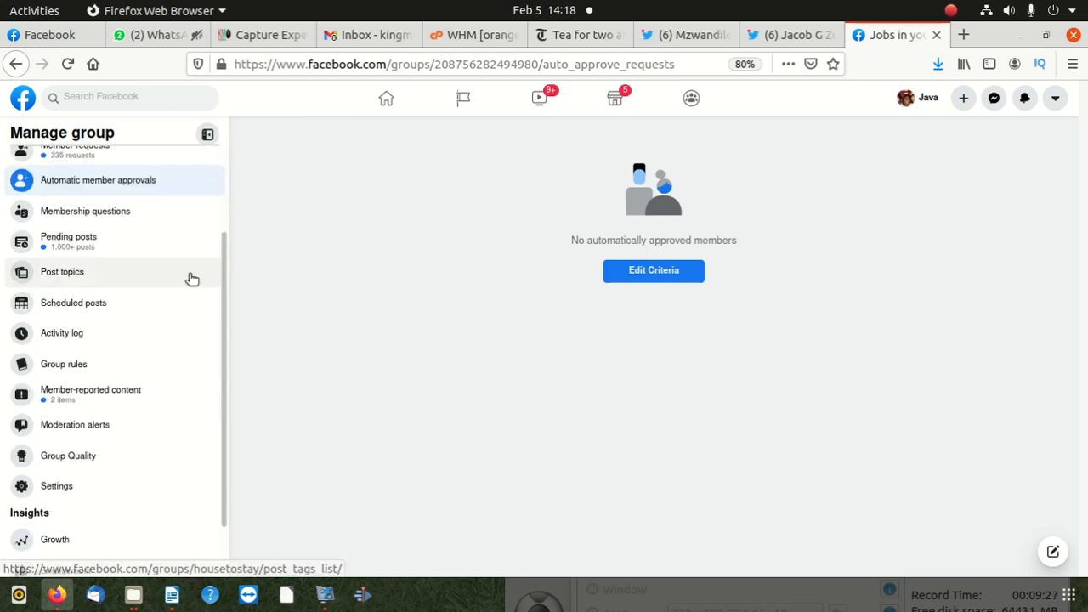
{"action": "scroll", "coordinate": [193, 272], "scroll_direction": "down", "scroll_amount": 1}
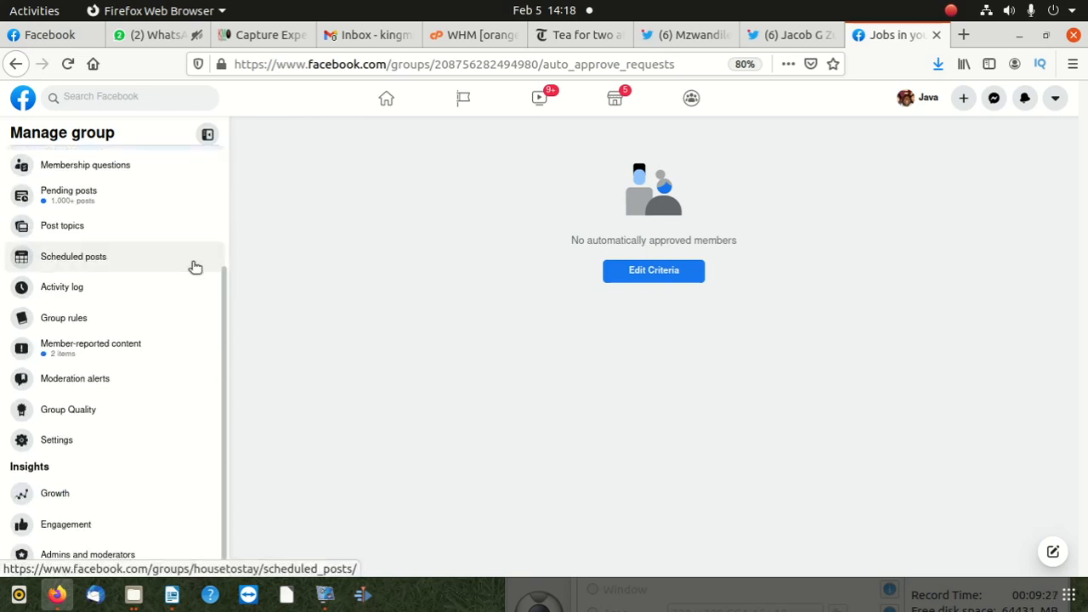
{"action": "left_click", "coordinate": [92, 200]}
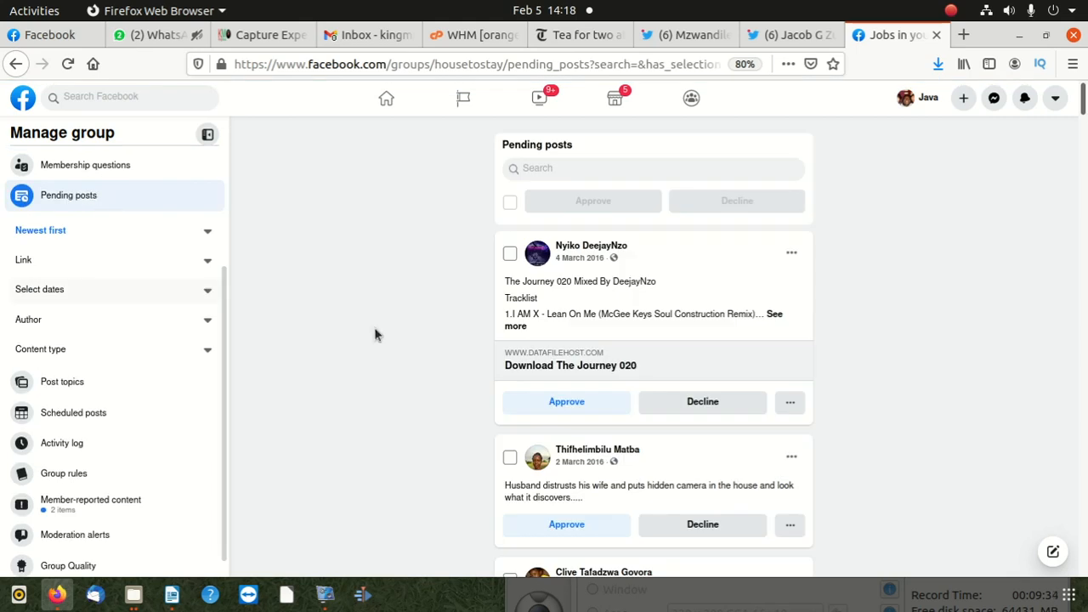
{"action": "scroll", "coordinate": [548, 323], "scroll_direction": "down", "scroll_amount": 3}
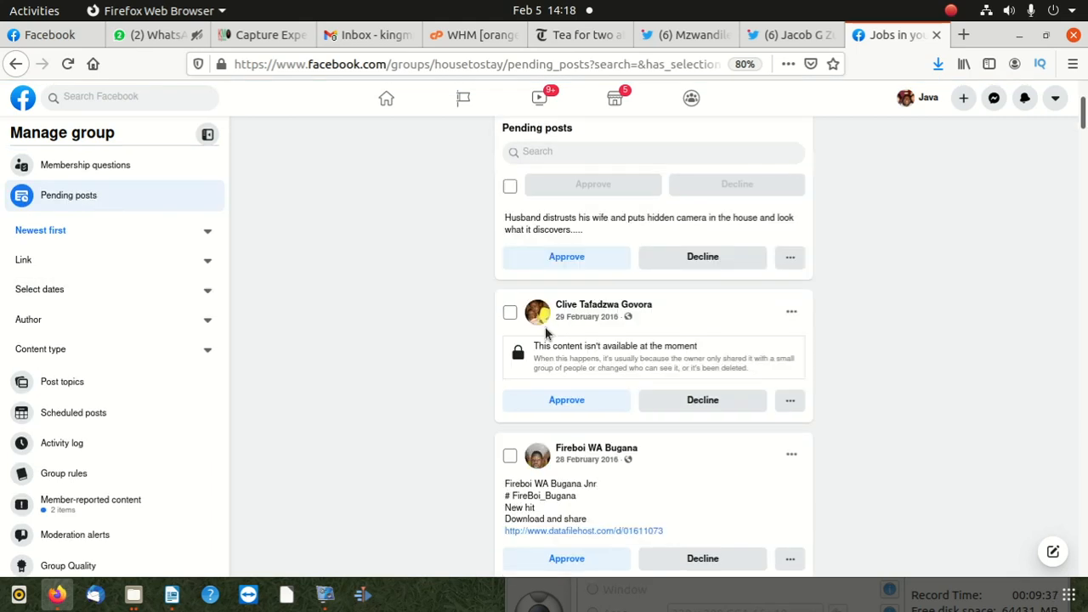
{"action": "scroll", "coordinate": [547, 333], "scroll_direction": "up", "scroll_amount": 3}
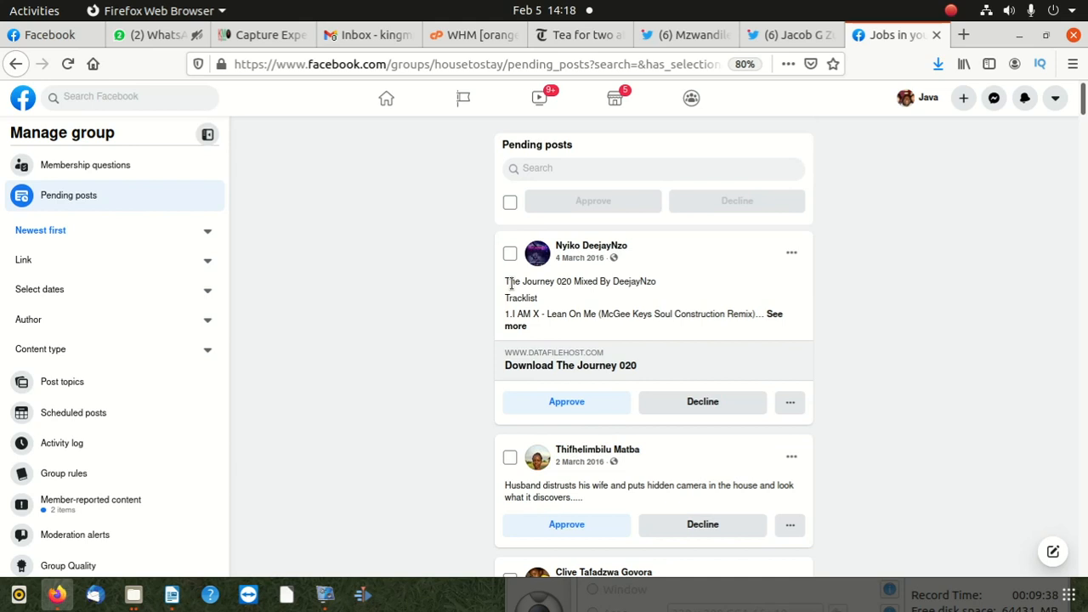
{"action": "left_click", "coordinate": [510, 202]}
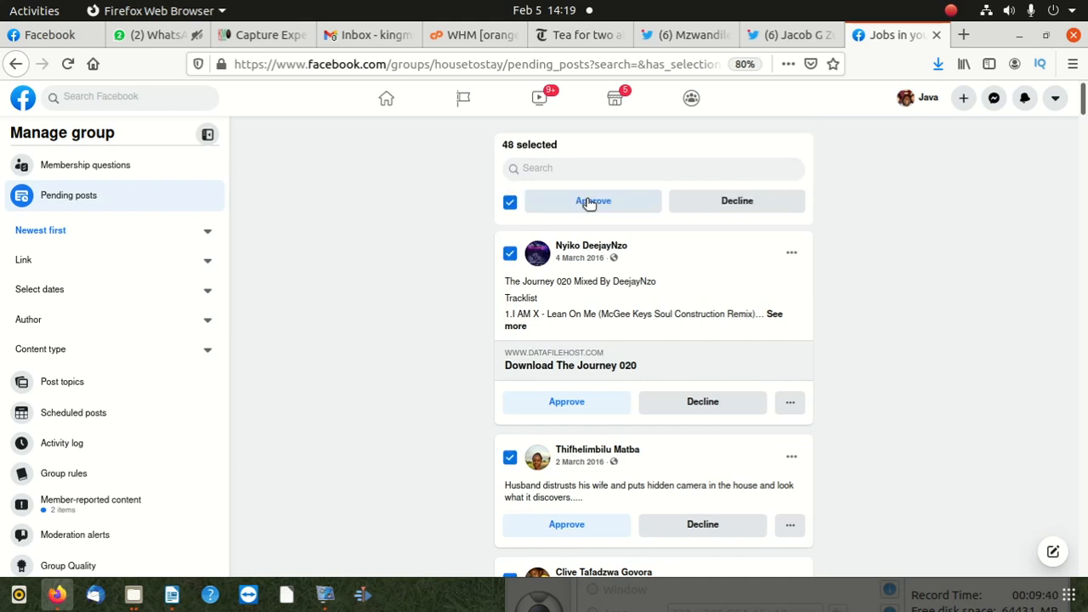
{"action": "left_click", "coordinate": [738, 201]}
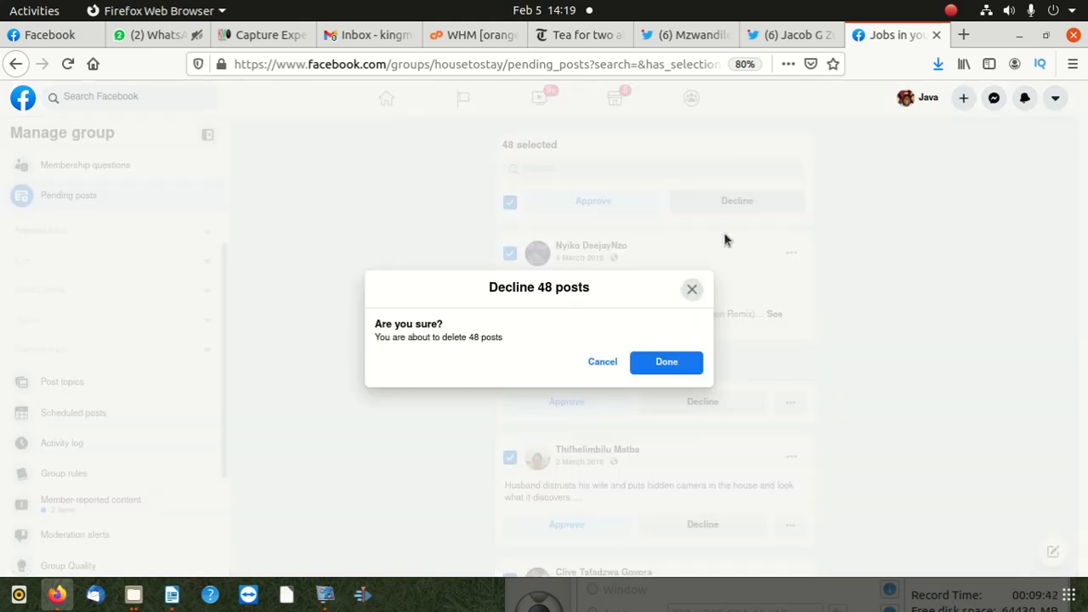
{"action": "left_click", "coordinate": [671, 361]}
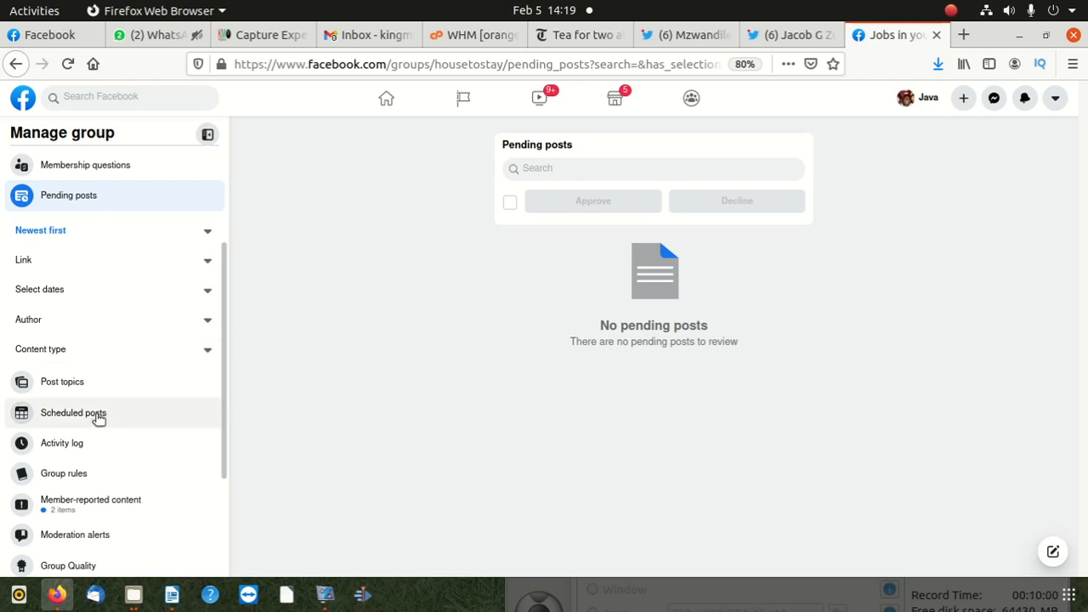
- Check the group's member requests for pending members and return to its pending posts
{"action": "scroll", "coordinate": [119, 374], "scroll_direction": "down", "scroll_amount": 1}
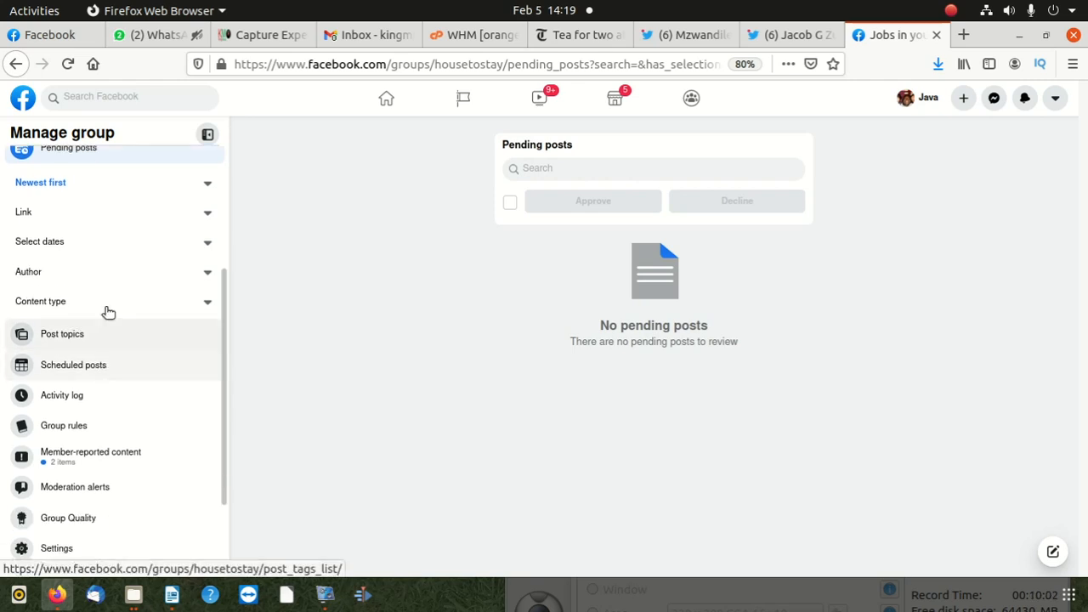
{"action": "scroll", "coordinate": [93, 315], "scroll_direction": "up", "scroll_amount": 5}
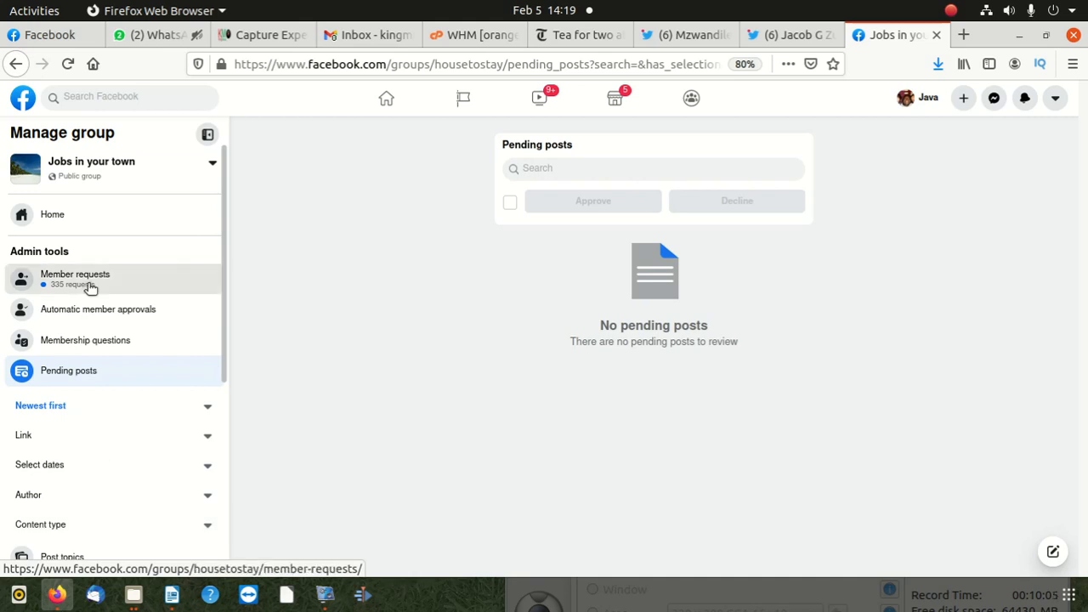
{"action": "left_click", "coordinate": [91, 288]}
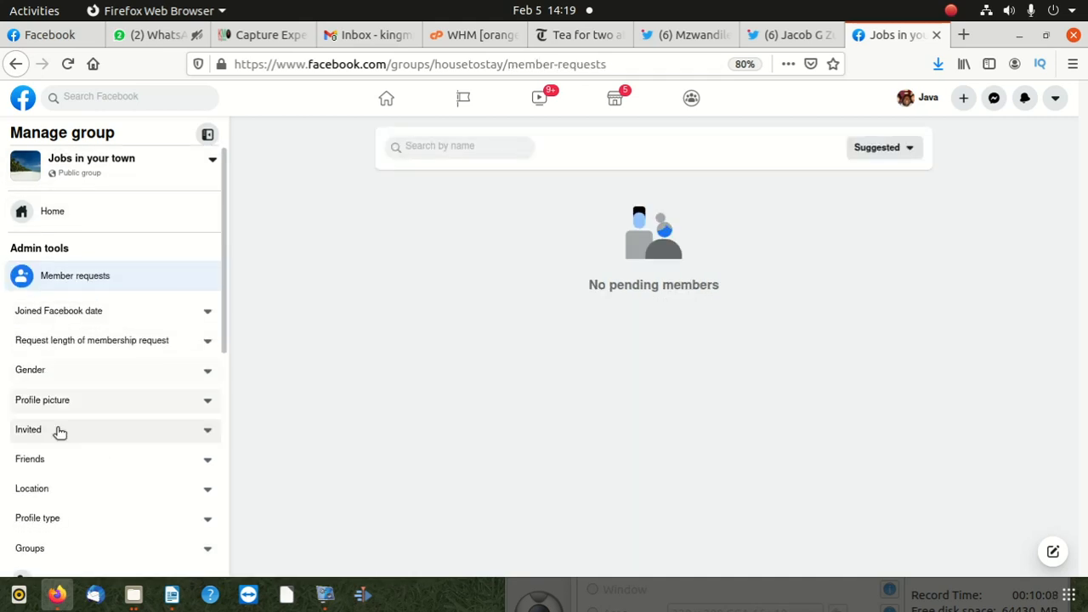
{"action": "scroll", "coordinate": [63, 431], "scroll_direction": "down", "scroll_amount": 4}
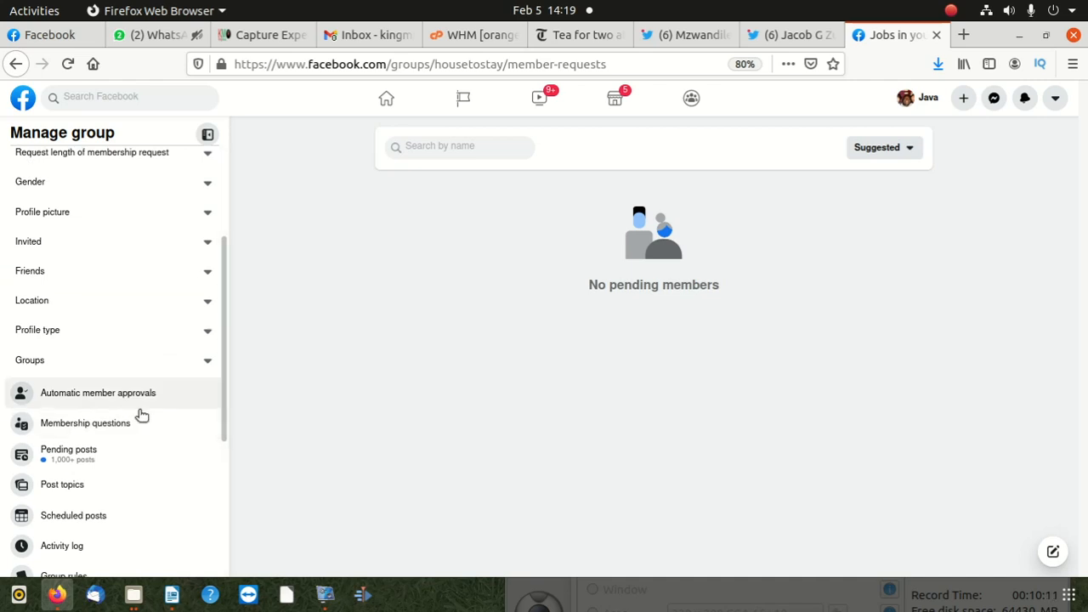
{"action": "scroll", "coordinate": [74, 383], "scroll_direction": "down", "scroll_amount": 1}
{"action": "left_click", "coordinate": [75, 382]}
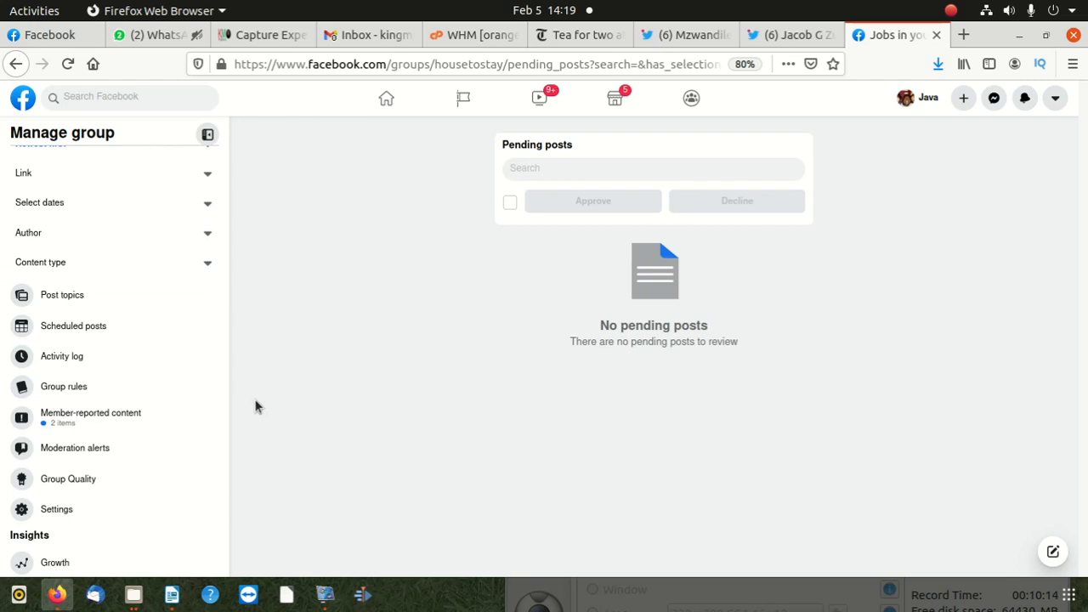
- Reload the pending posts page to check for remaining posts and bring up the automatic member approvals page
{"action": "scroll", "coordinate": [90, 386], "scroll_direction": "down", "scroll_amount": 1}
{"action": "scroll", "coordinate": [146, 413], "scroll_direction": "up", "scroll_amount": 2}
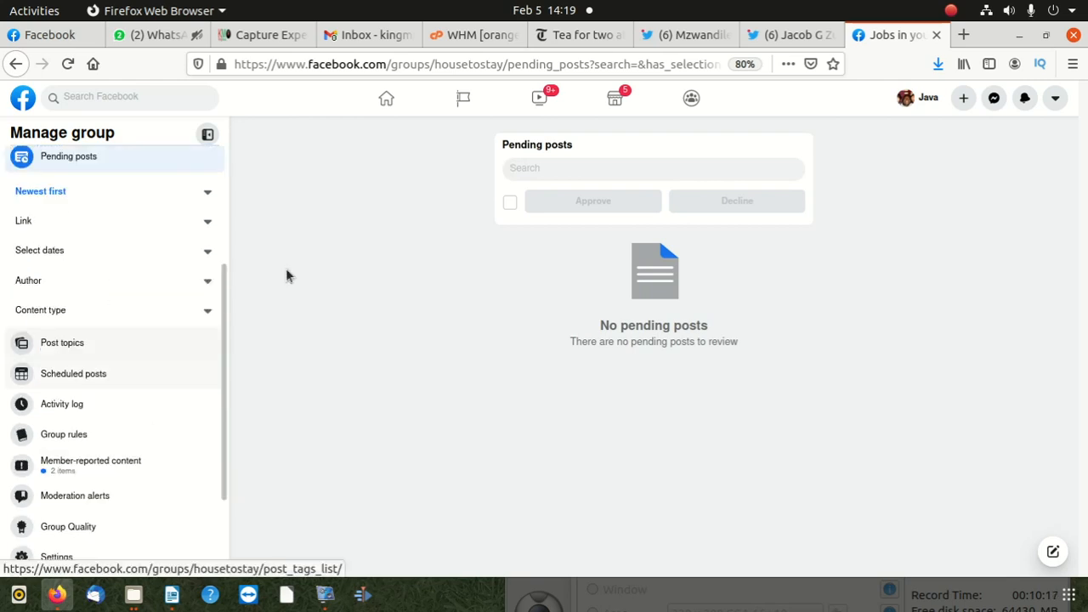
{"action": "left_click", "coordinate": [459, 66]}
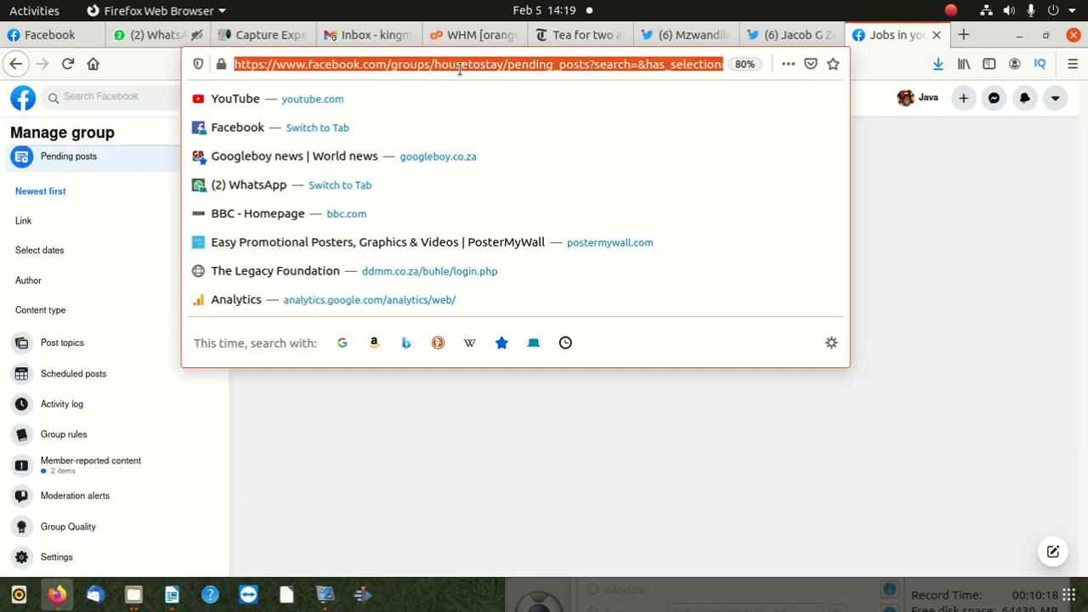
{"action": "key", "text": "Return"}
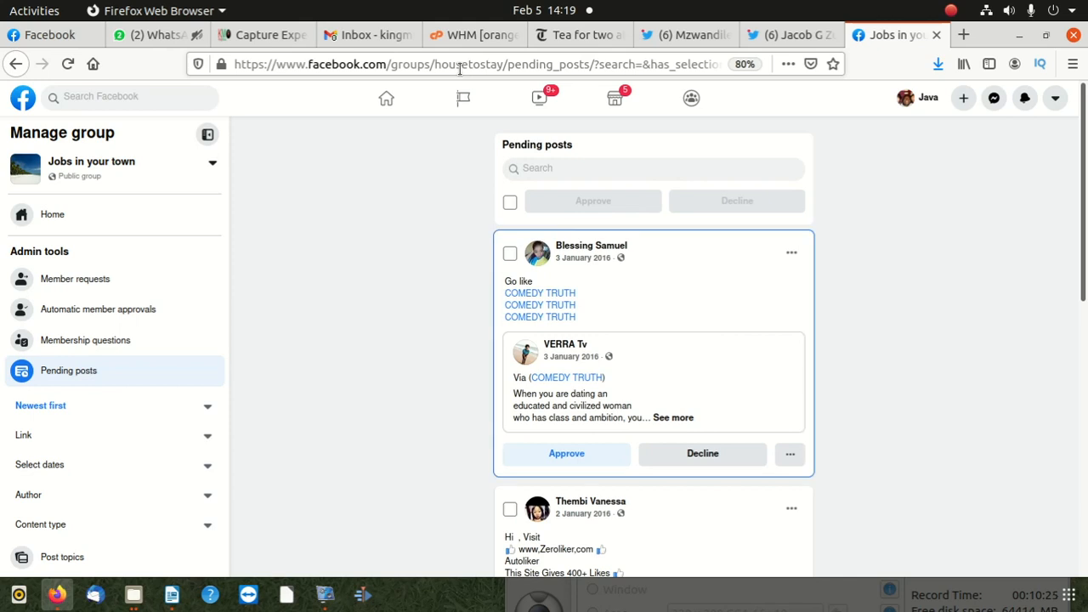
{"action": "left_click", "coordinate": [174, 313]}
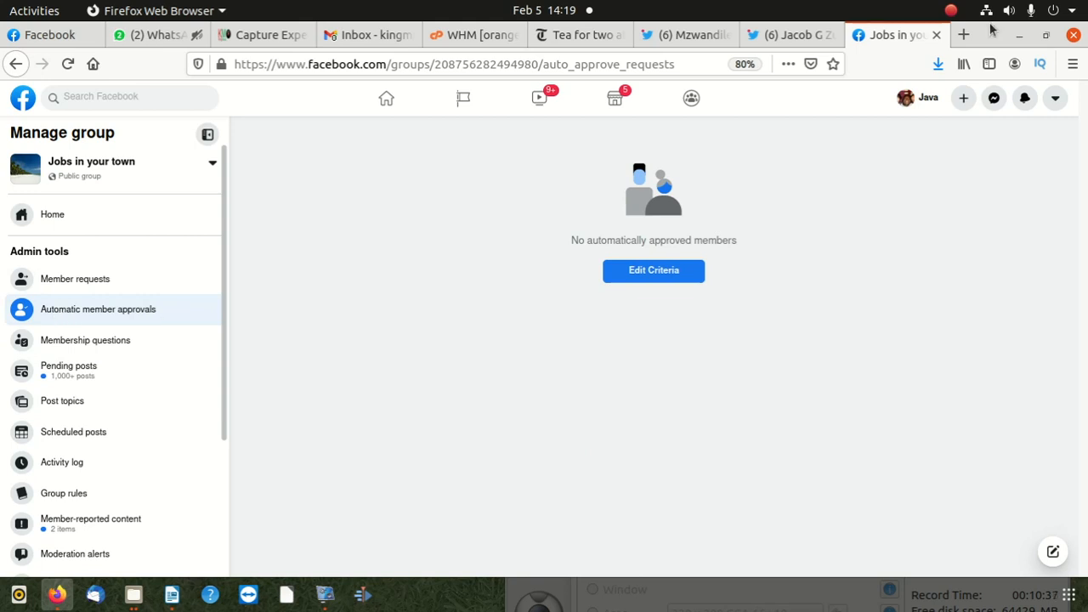
{"action": "left_click_drag", "start_coordinate": [991, 30], "coordinate": [751, 90]}
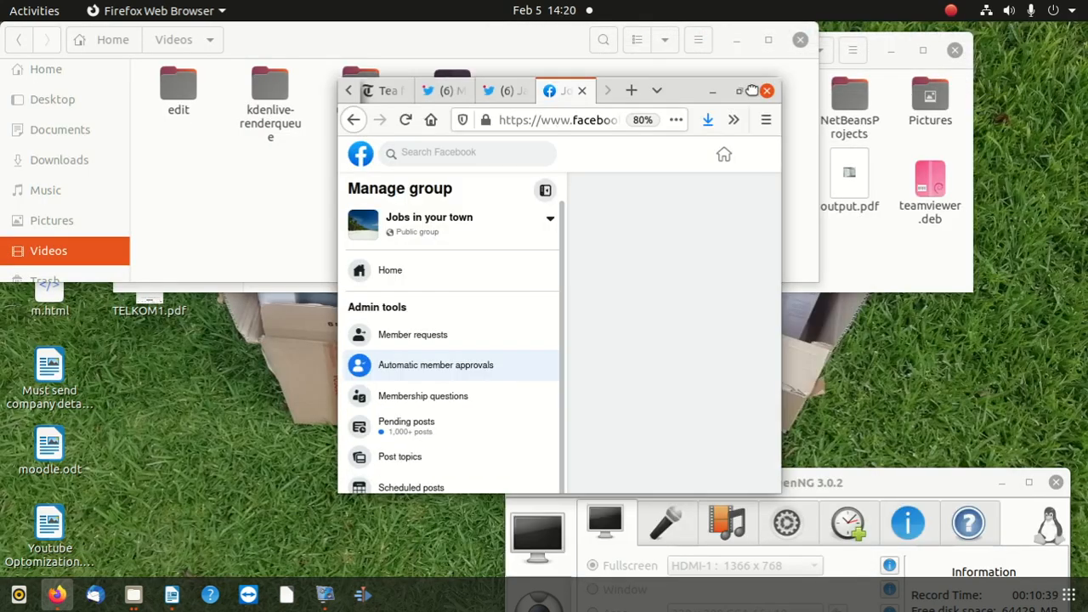
{"action": "left_click_drag", "start_coordinate": [872, 491], "coordinate": [889, 152]}
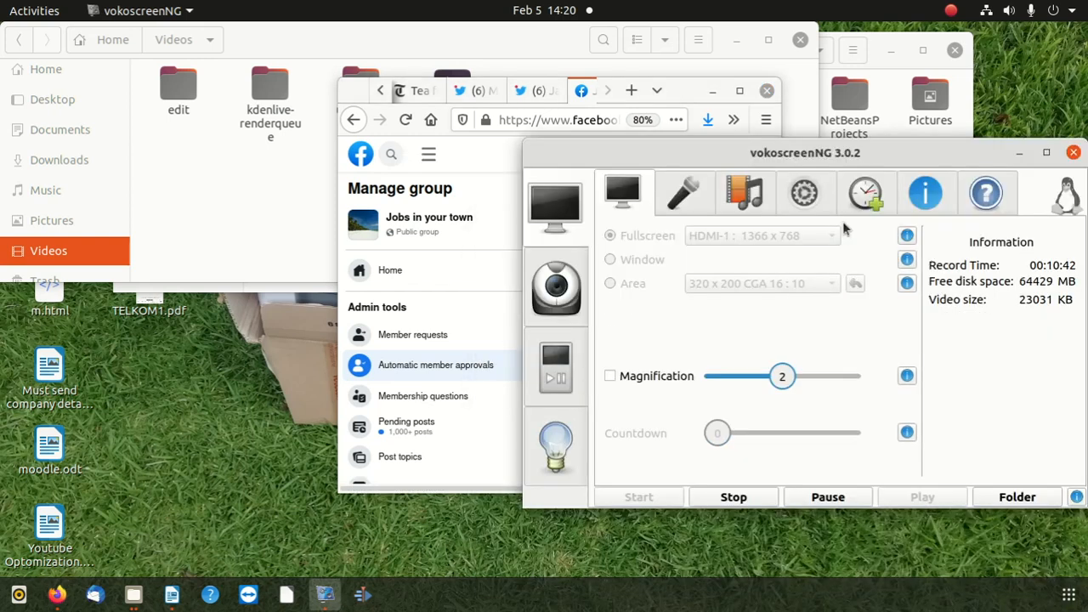